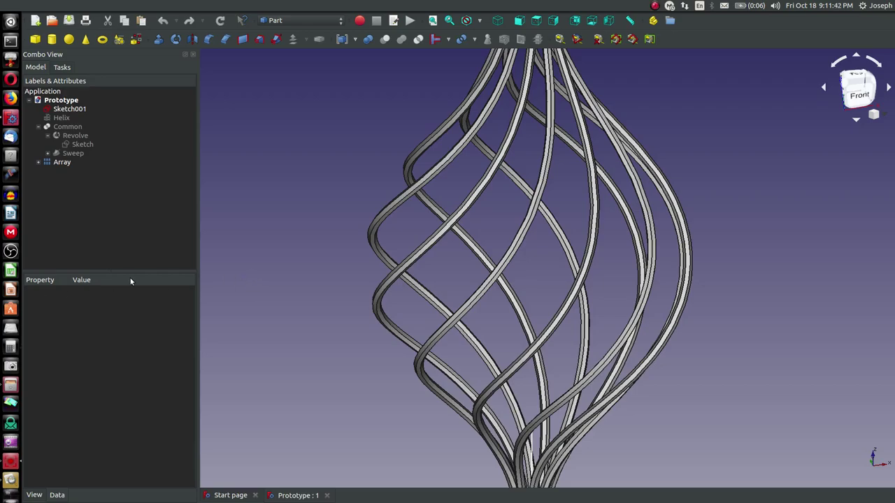
scroll(391, 270, "down", 4)
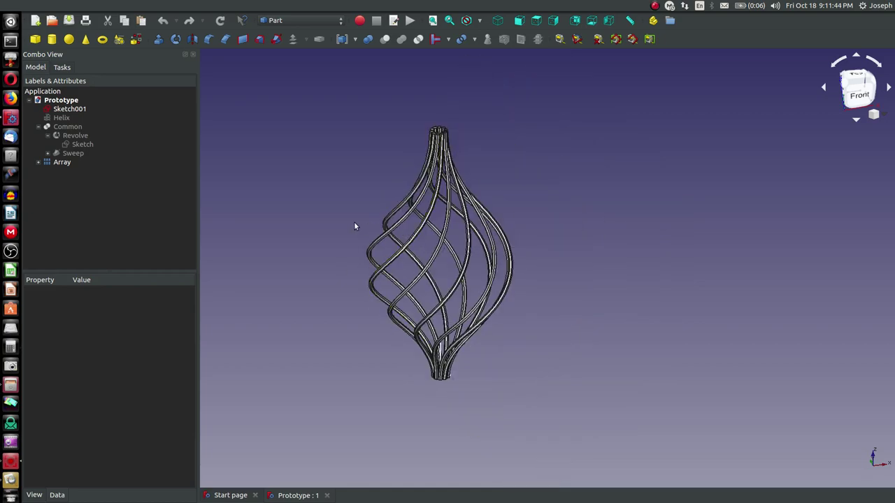
scroll(323, 219, "up", 2)
middle_click_drag(316, 221, 352, 222)
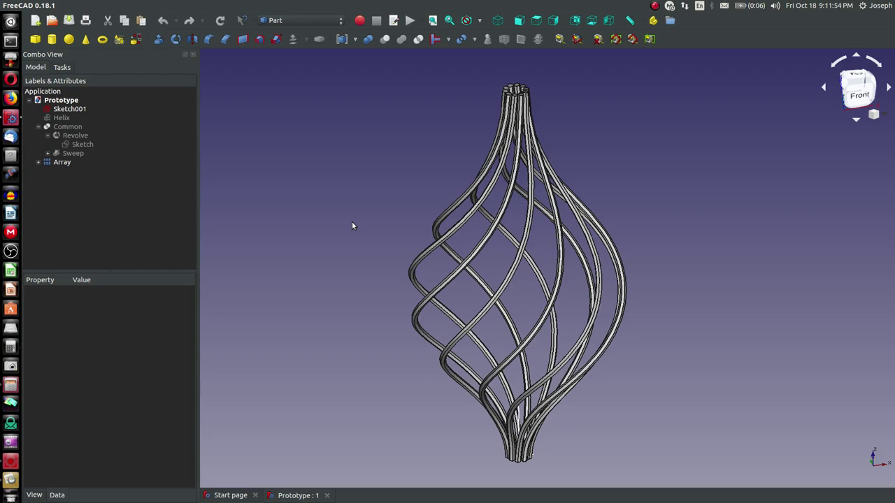
middle_click_drag(664, 259, 674, 233)
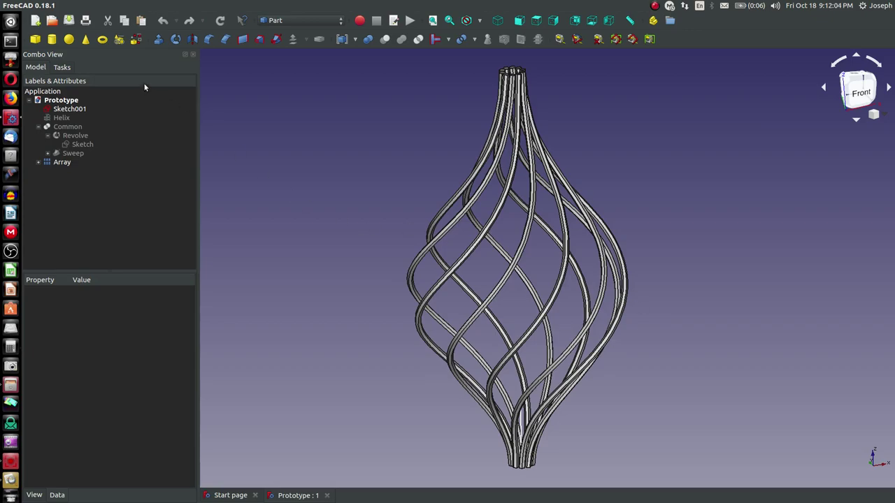
Create a new document, switch to the Sketcher workbench and start a sketch on the XZ plane
left_click(35, 20)
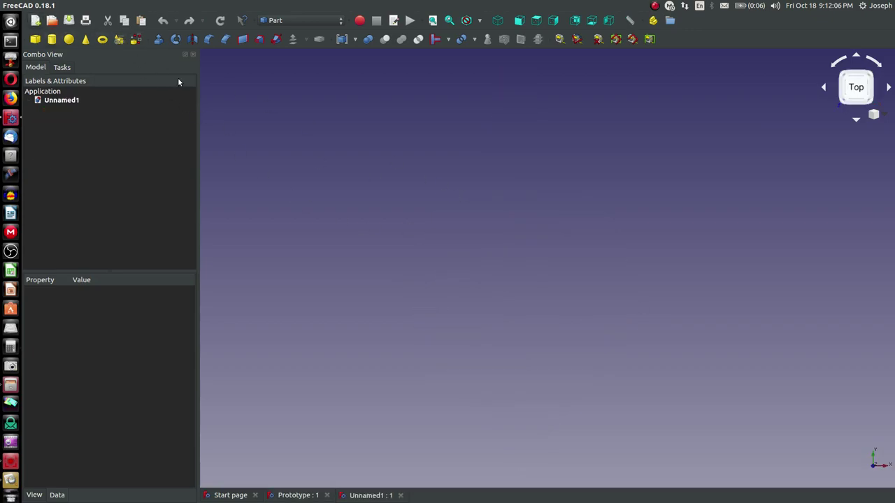
left_click(318, 19)
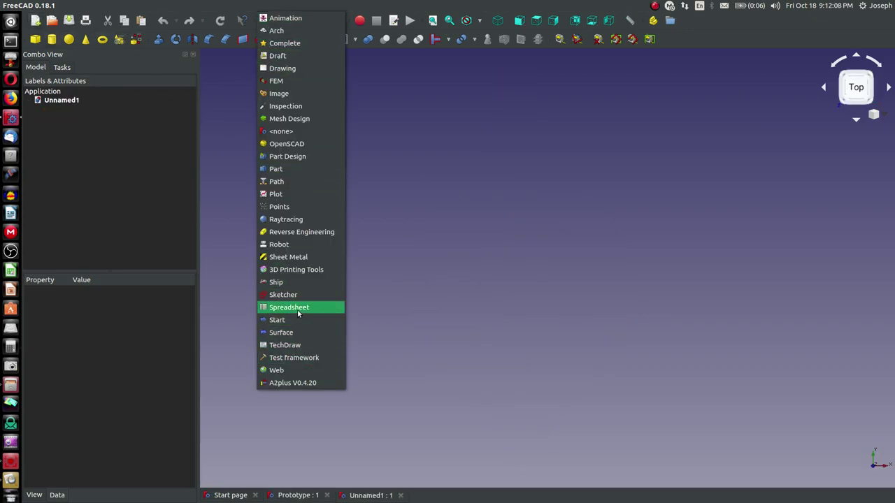
left_click(261, 292)
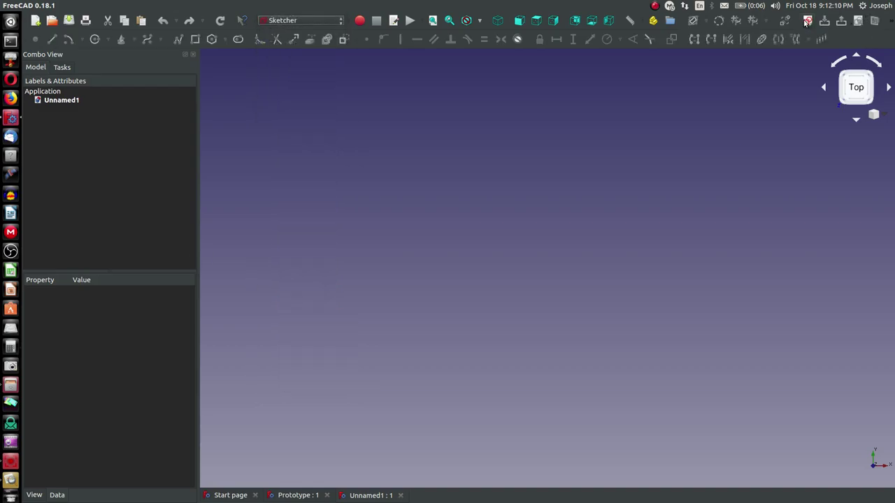
left_click(808, 20)
left_click(424, 188)
left_click(485, 249)
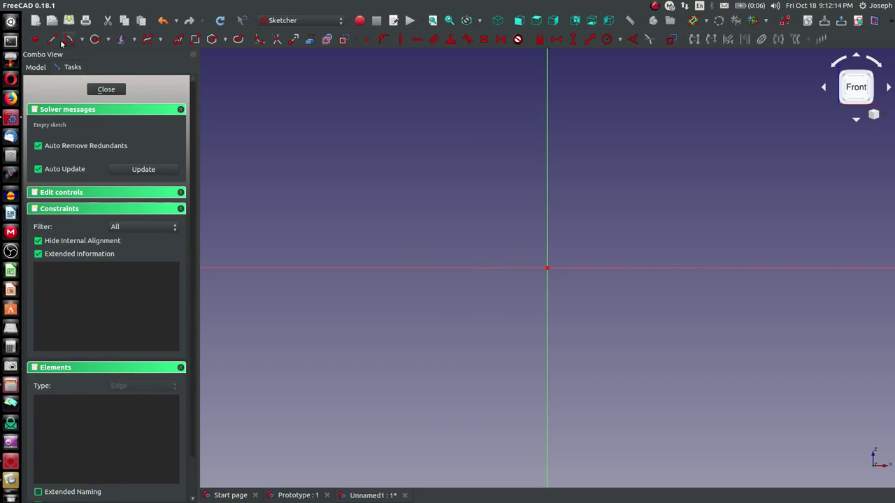
Draw an open B-spline with six control points, starting on the horizontal axis beside the origin and rising in an outward-bulging curve
left_click(148, 40)
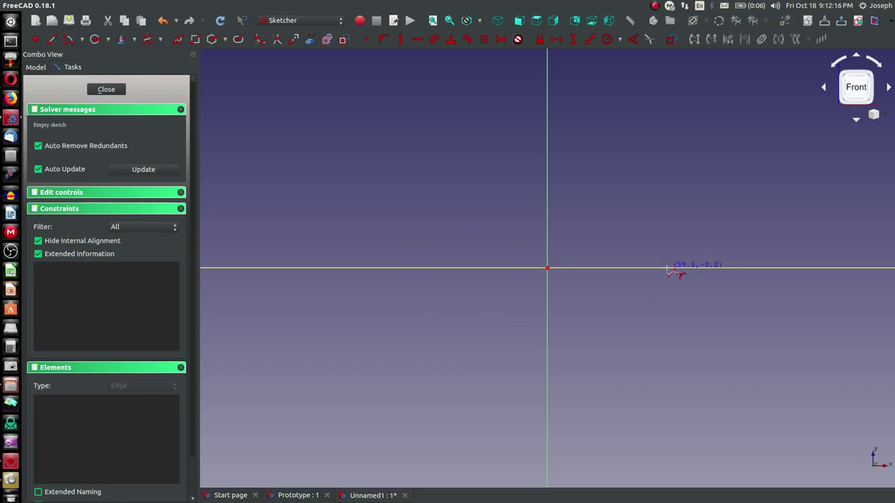
left_click(666, 267)
scroll(601, 404, "down", 5)
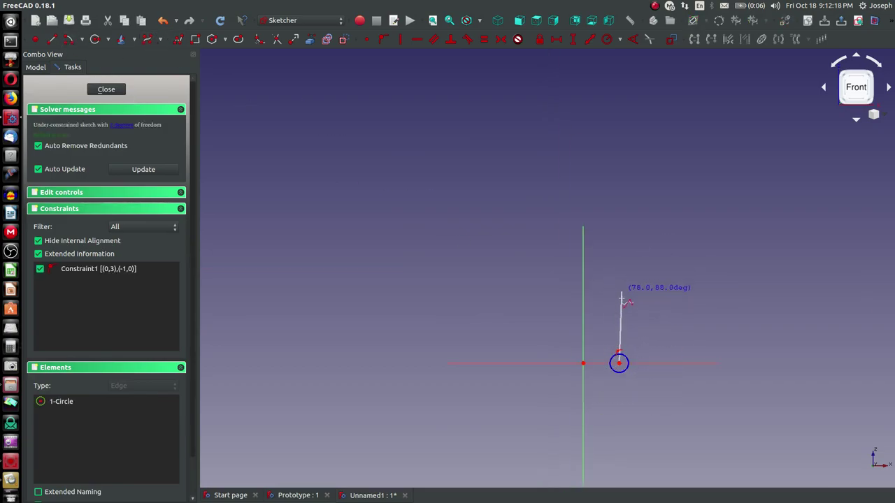
left_click(618, 177)
scroll(596, 300, "down", 10)
left_click(671, 212)
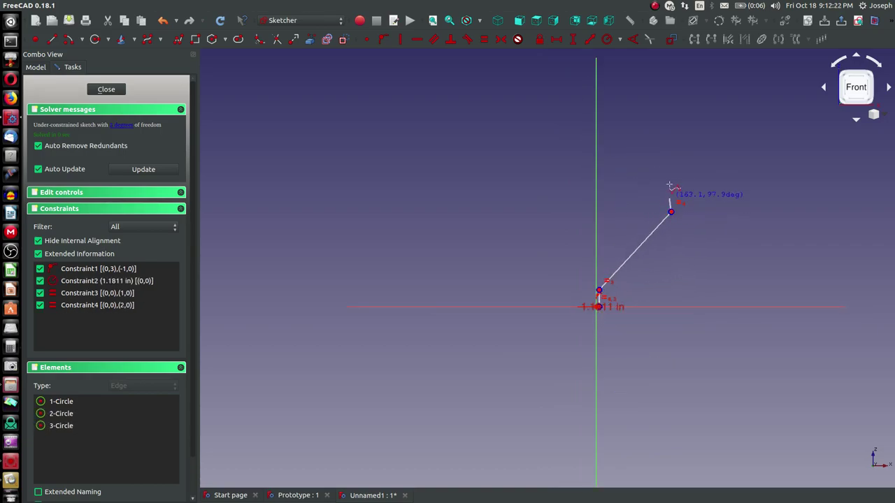
left_click(673, 155)
left_click(629, 125)
left_click(628, 79)
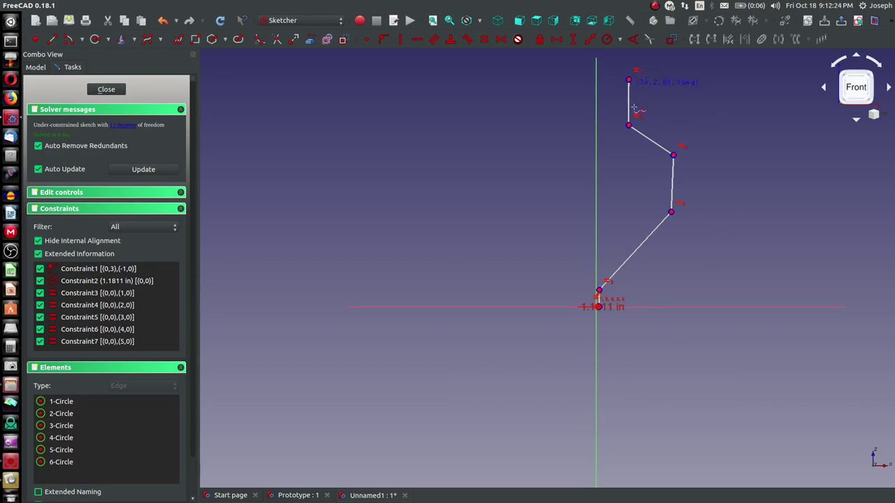
right_click(618, 177)
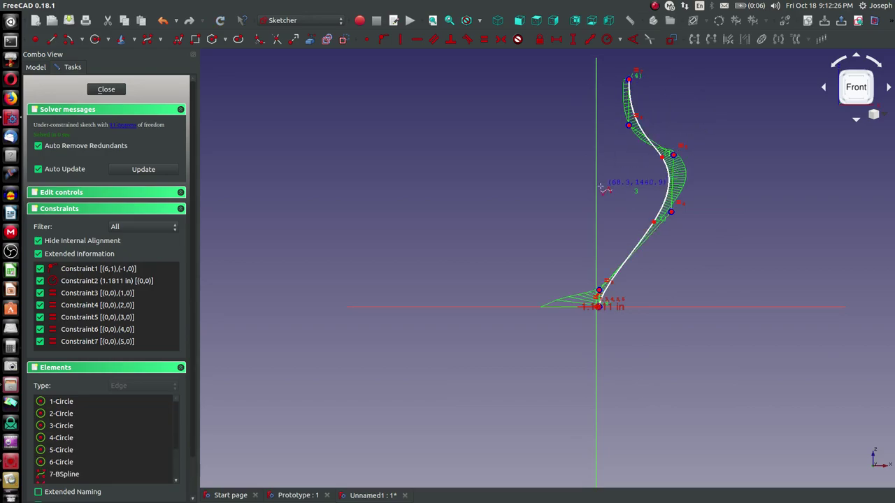
Constrain the vertical distance between the spline's lower and upper ends to 40 in
scroll(594, 306, "down", 3)
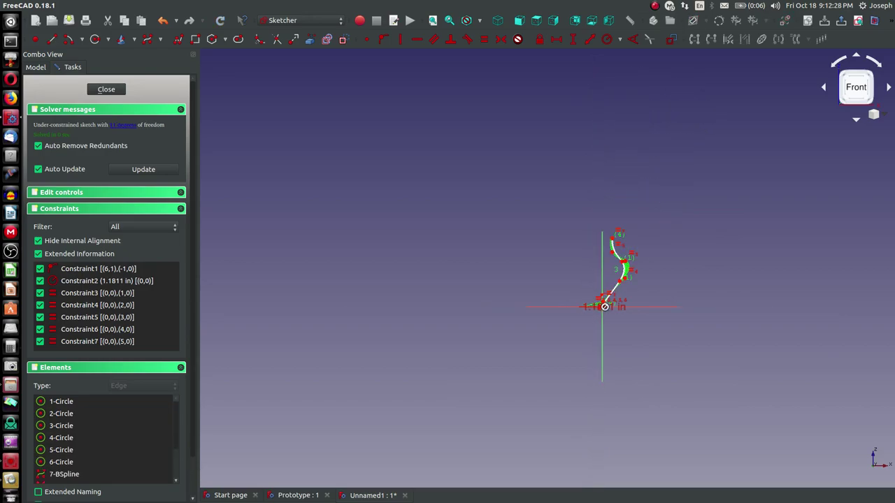
scroll(593, 309, "up", 8)
scroll(580, 364, "down", 3)
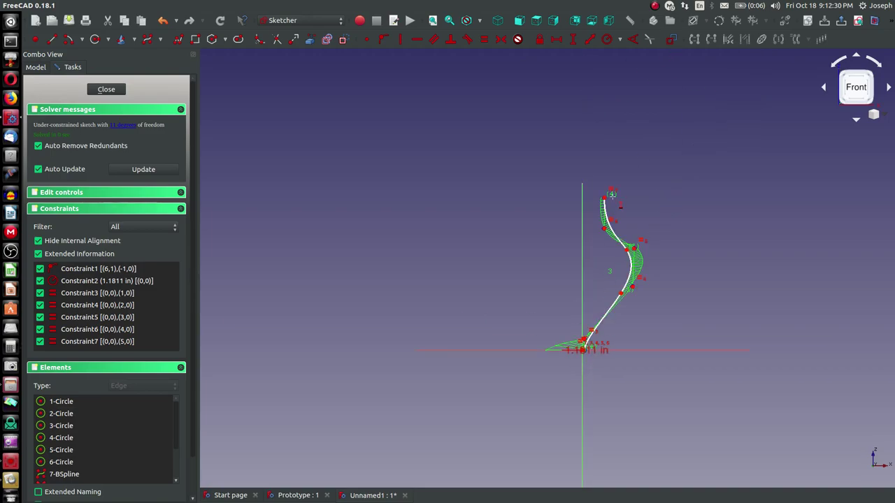
scroll(592, 195, "up", 3)
left_click(592, 196)
type("in")
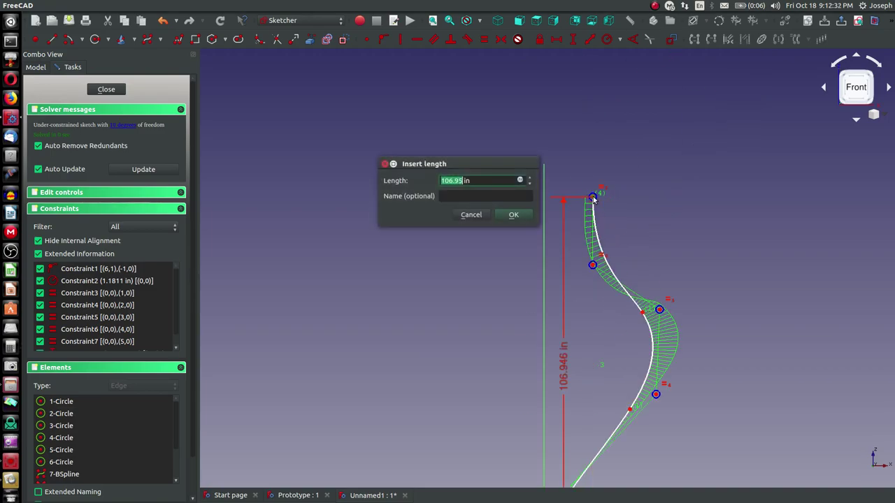
type("10")
key("Return")
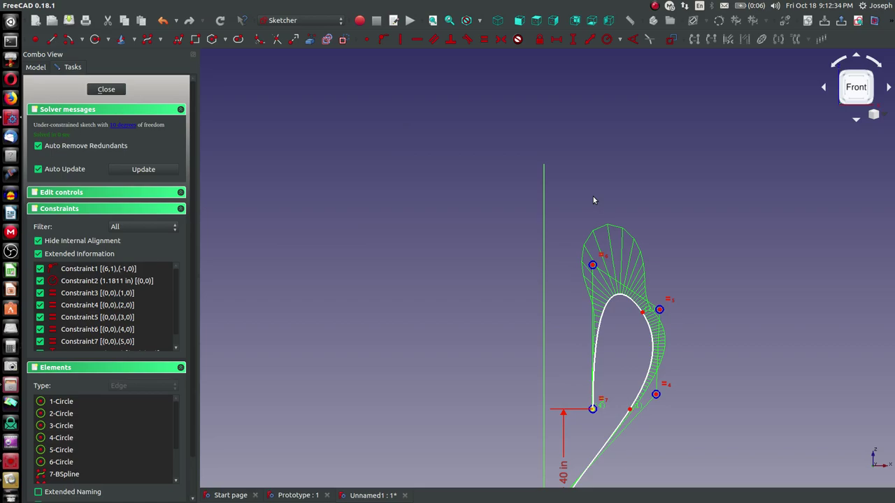
Reposition the spline's intermediate control points so the curve rises from the base, bulges outward and narrows below its upper end
scroll(593, 196, "down", 2)
scroll(557, 359, "up", 3)
scroll(594, 328, "down", 1)
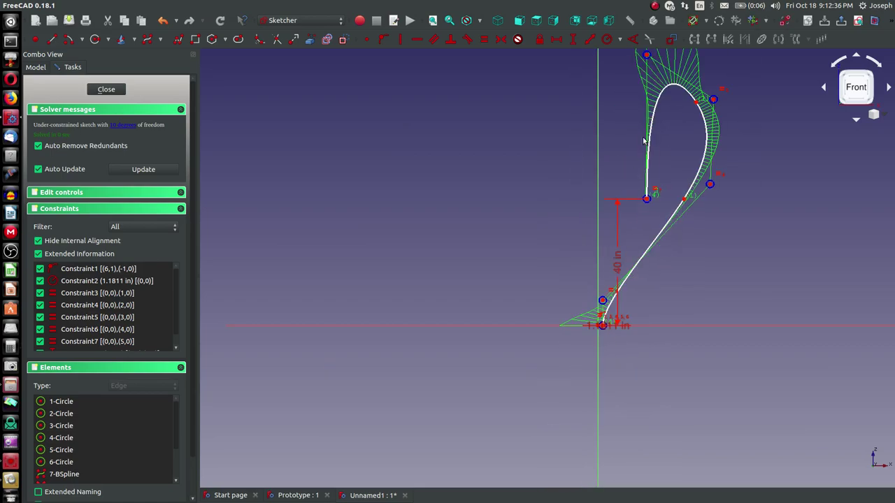
left_click_drag(647, 56, 635, 236)
left_click_drag(709, 184, 670, 300)
left_click_drag(712, 100, 671, 217)
scroll(626, 223, "up", 2)
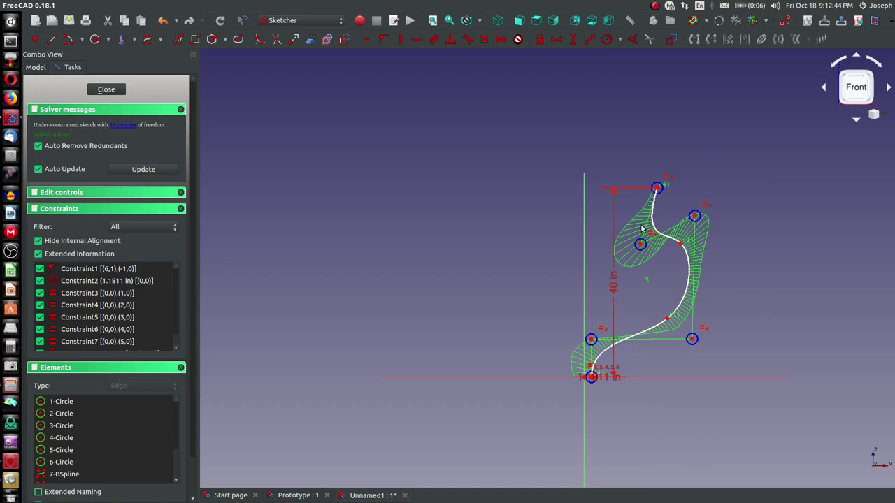
Vertically align the spline's upper end with its adjacent control point, and its lower end with the control point above it
left_click(640, 246)
left_click(655, 188)
key("v")
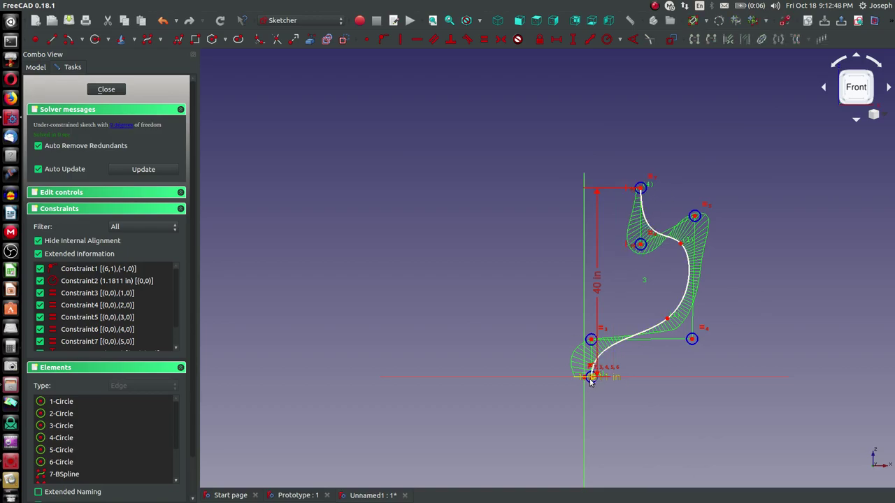
scroll(590, 381, "up", 6)
left_click(589, 386)
left_click(588, 110)
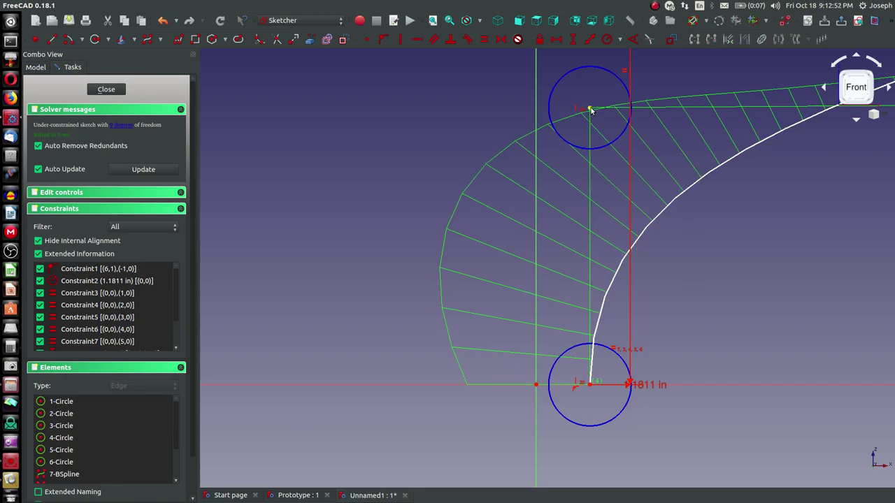
Vertically align the upper inner control point with the lower inner one, and the two outer control points with each other
scroll(581, 216, "down", 6)
scroll(606, 165, "up", 5)
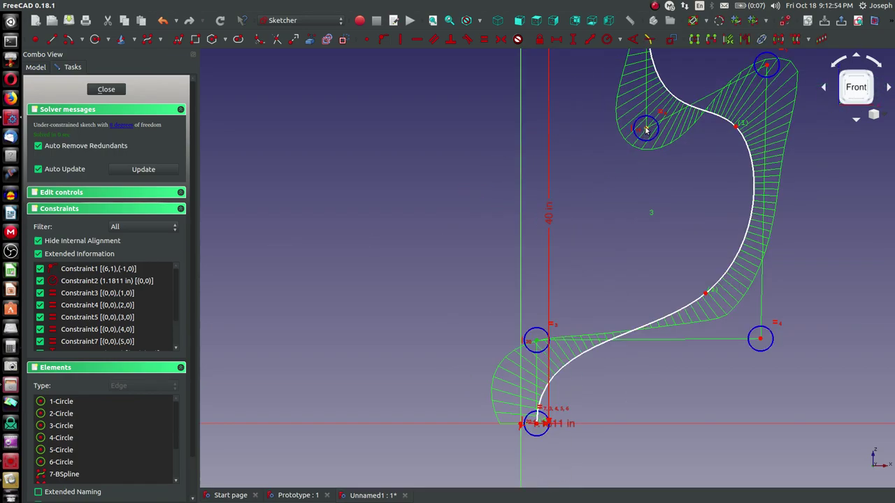
key("v")
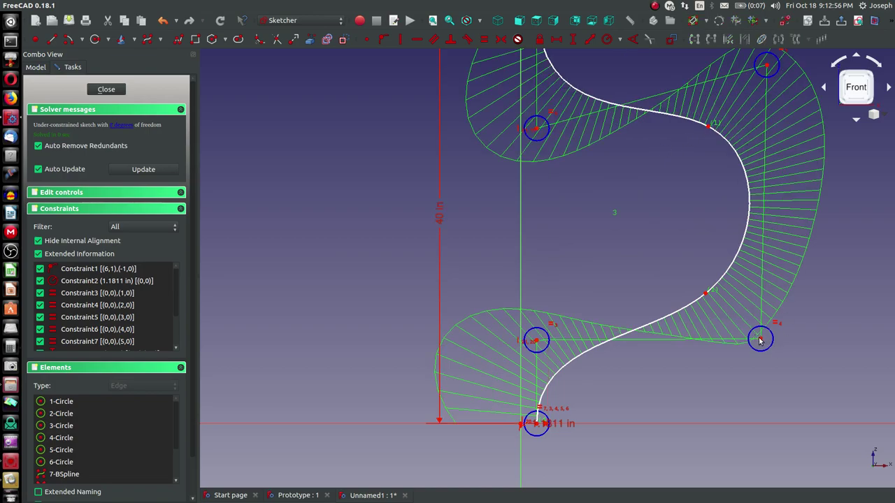
scroll(760, 340, "down", 2)
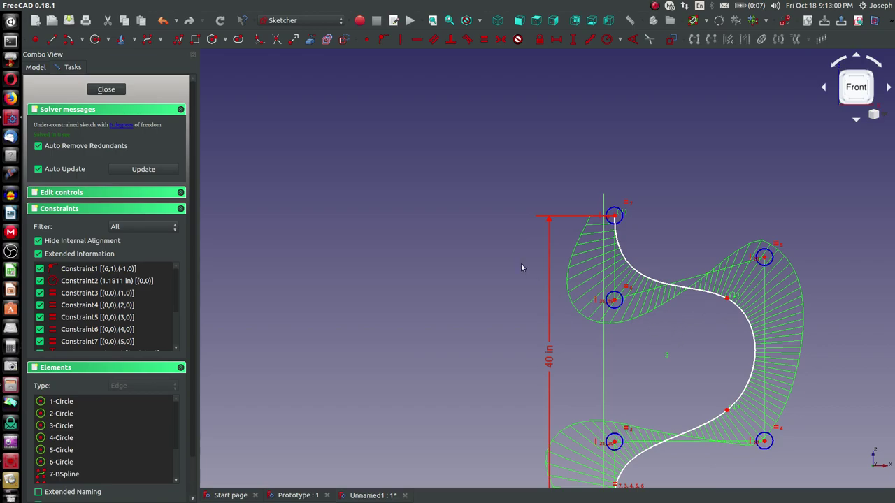
Constrain the horizontal distance between the origin and the spline's lower end to 1 in
scroll(429, 247, "down", 2)
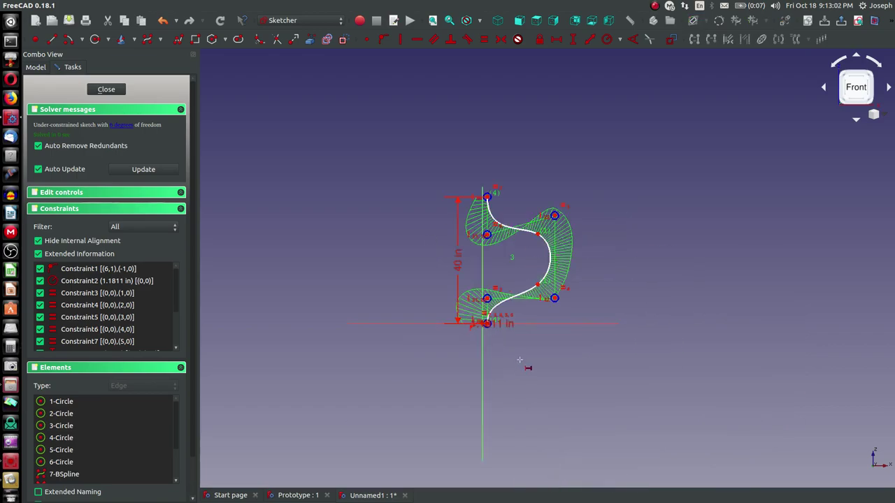
scroll(427, 244, "up", 4)
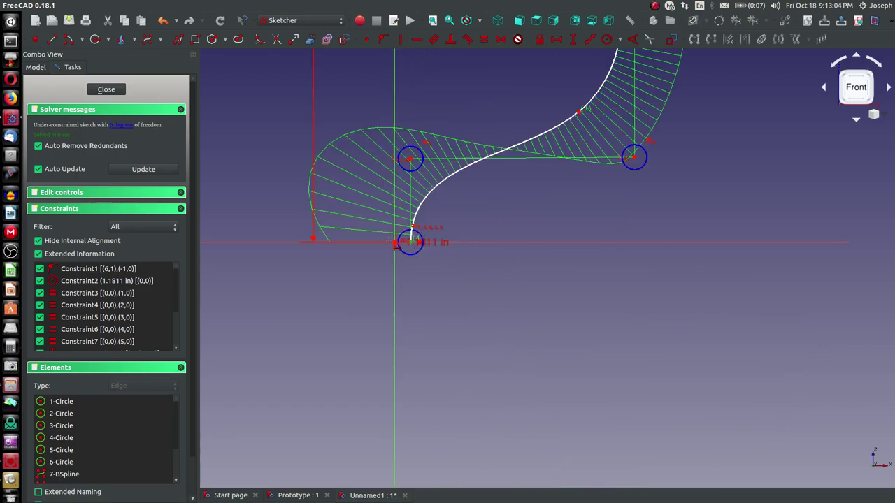
left_click(395, 243)
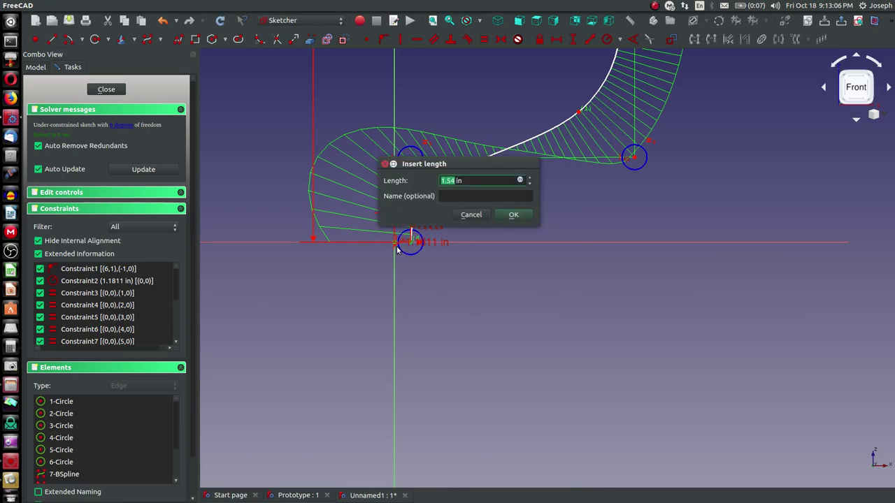
type("40")
key("Return")
Move the two outer control points inward and closer together to slim the bulge of the curve
scroll(397, 245, "down", 3)
scroll(395, 238, "up", 5)
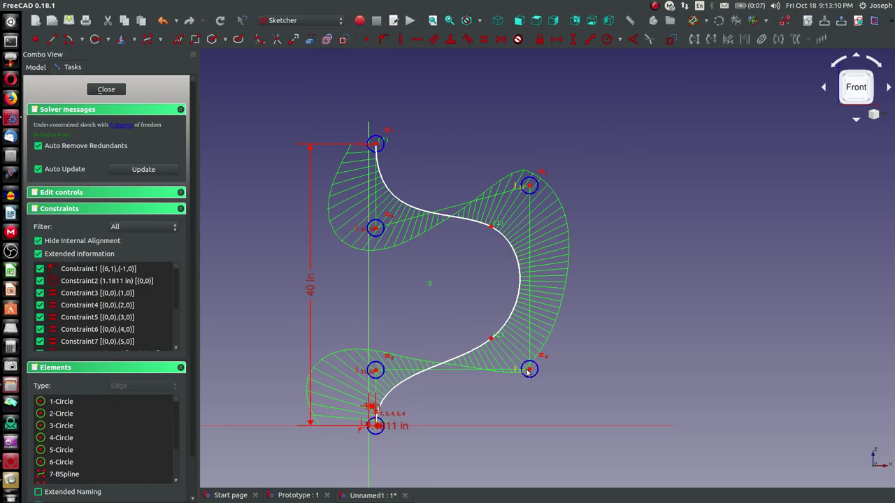
left_click_drag(529, 370, 489, 311)
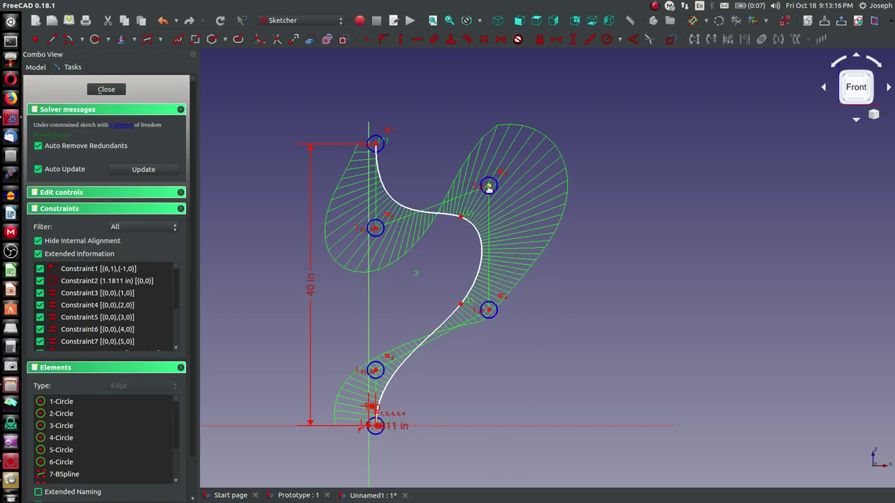
left_click_drag(488, 186, 462, 226)
scroll(405, 283, "down", 4)
scroll(368, 277, "up", 4)
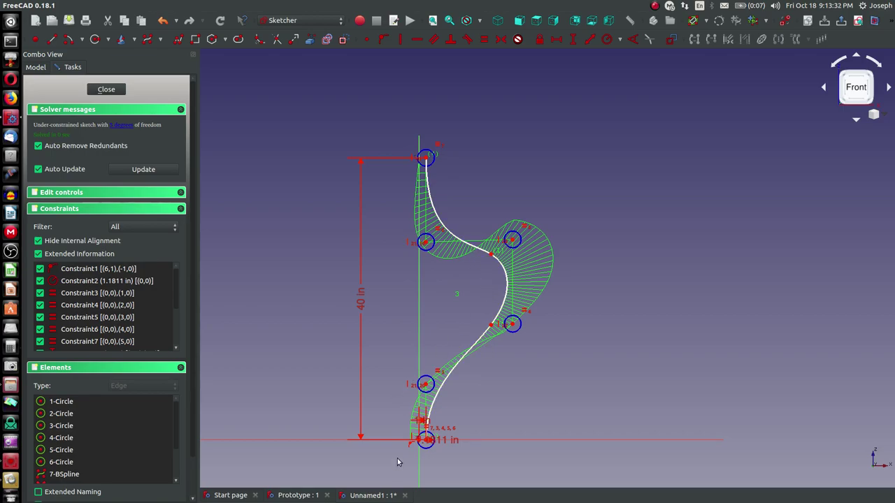
Close the sketch and check the whole spline curve in the 3D view
left_click(106, 90)
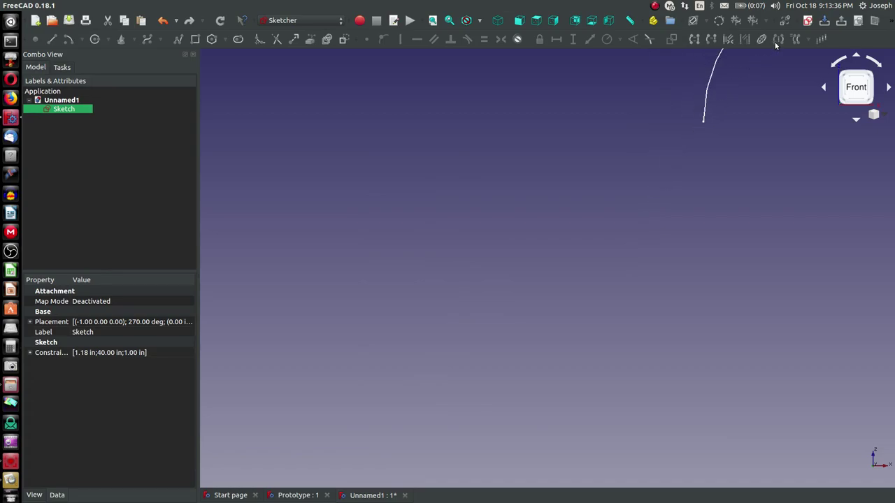
right_click(711, 79)
left_click(724, 80)
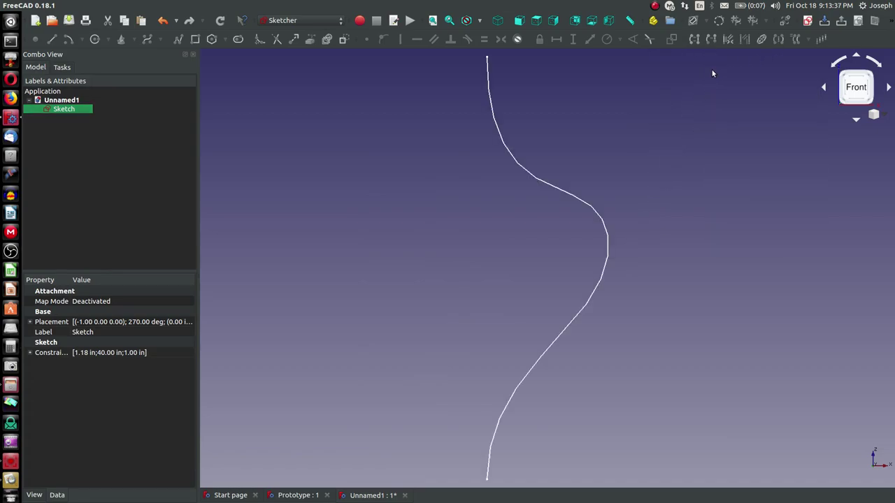
left_click(502, 147)
Reopen the sketch and draw a vertical line joining the spline's upper end to its lower end
double_click(61, 109)
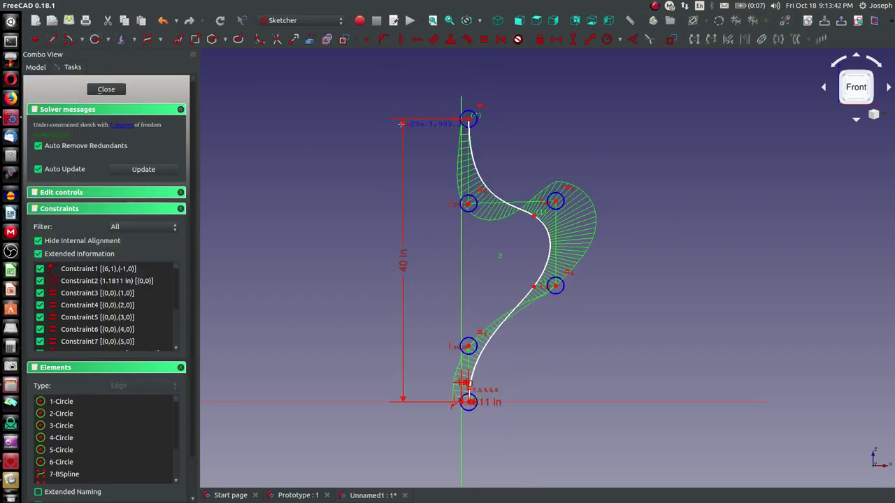
scroll(475, 118, "up", 5)
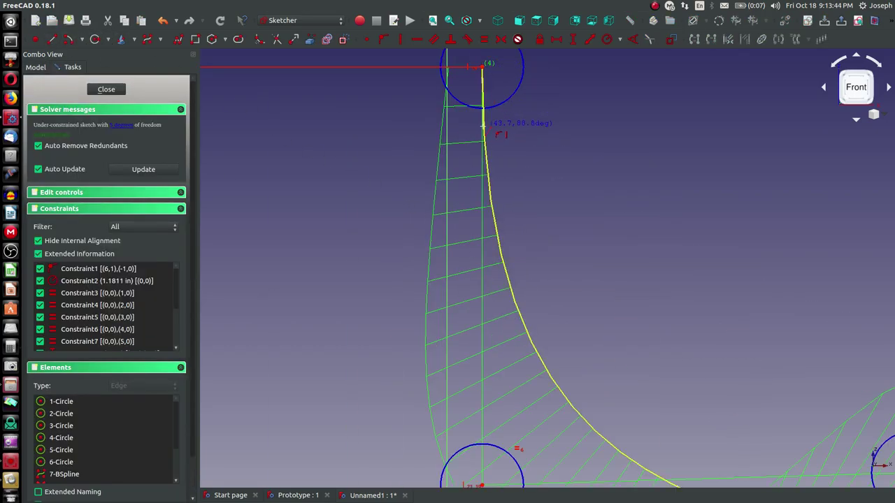
scroll(513, 133, "down", 5)
scroll(494, 227, "up", 4)
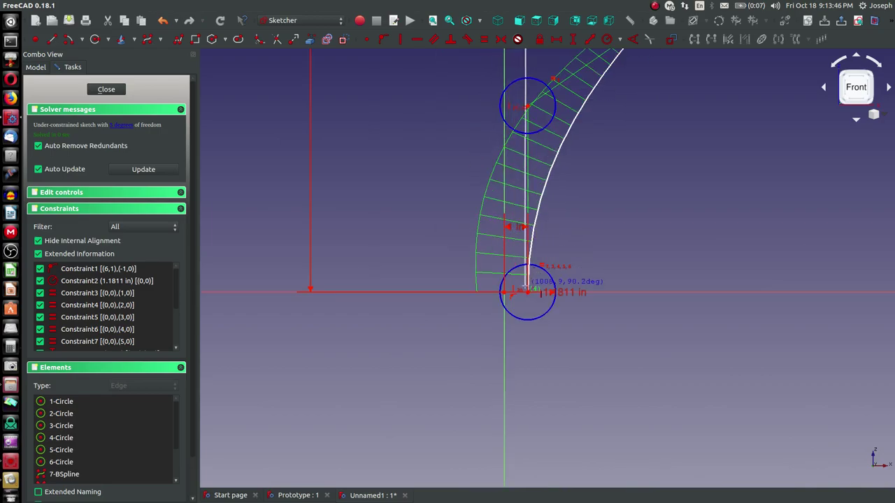
left_click(526, 292)
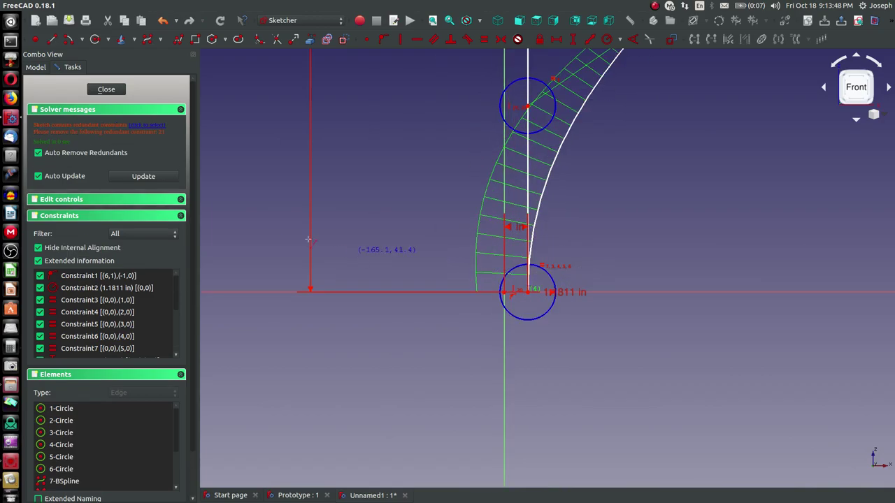
Delete the redundant vertical constraint between the spline's two inner control points and close the profile sketch
key("Escape")
scroll(59, 309, "down", 8)
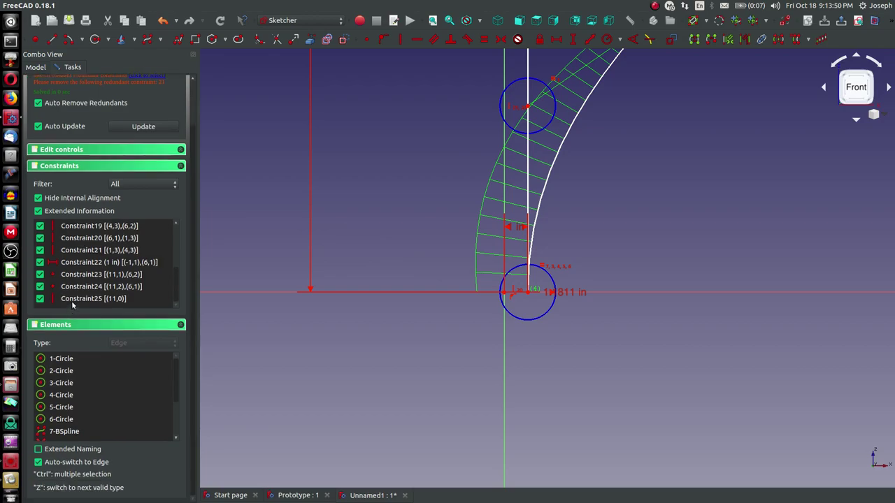
left_click(73, 298)
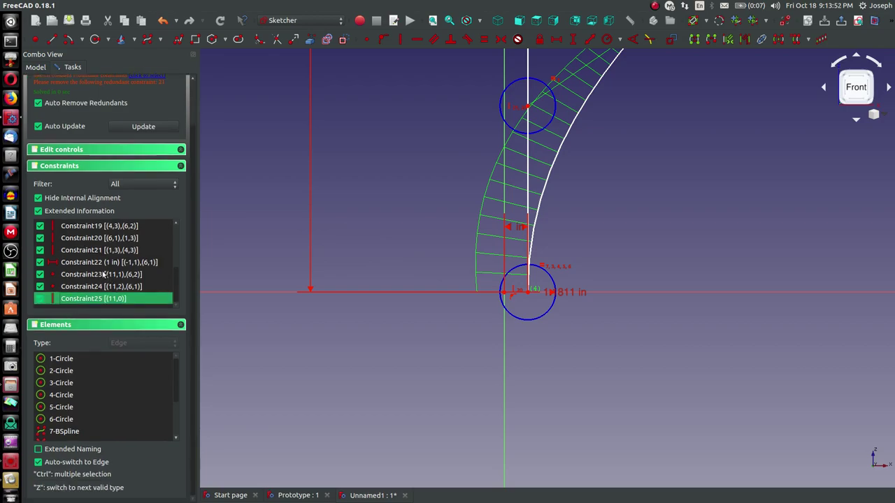
key("Delete")
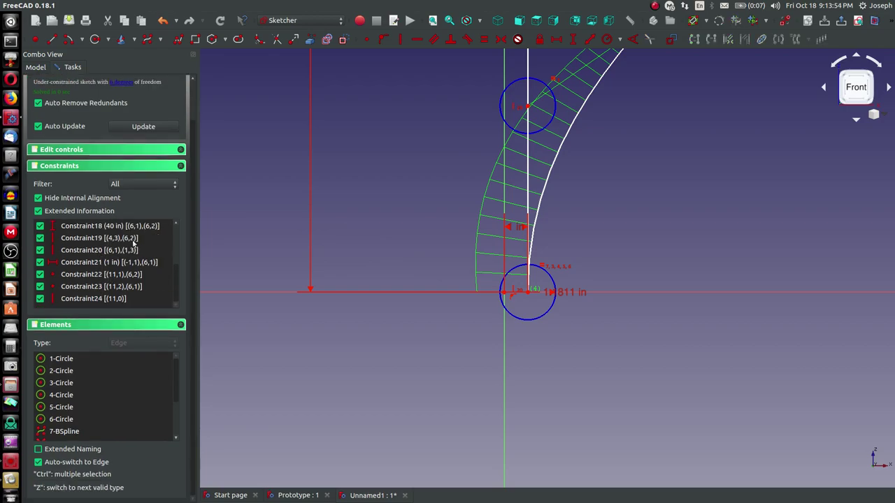
key("v")
key("f")
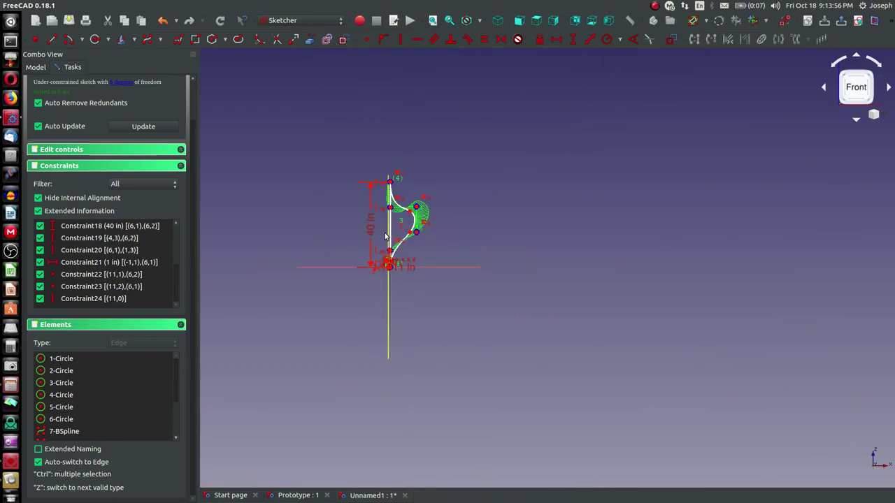
scroll(401, 196, "up", 2)
scroll(122, 112, "up", 2)
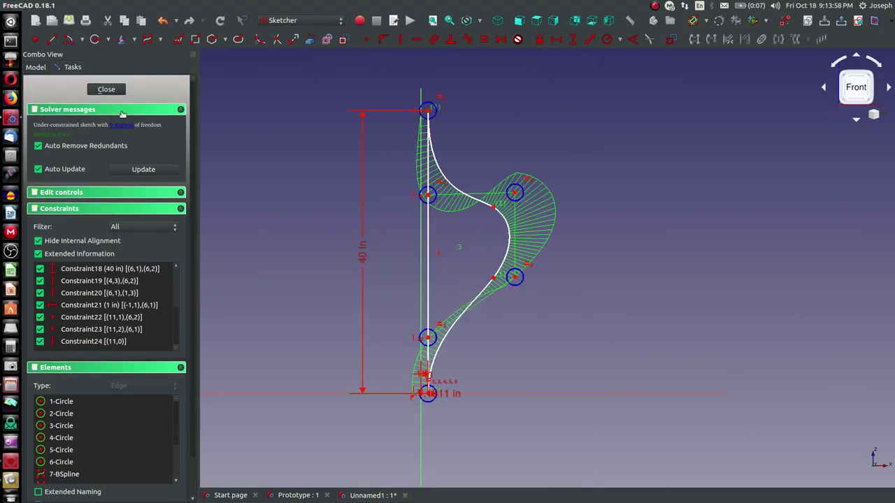
left_click(106, 89)
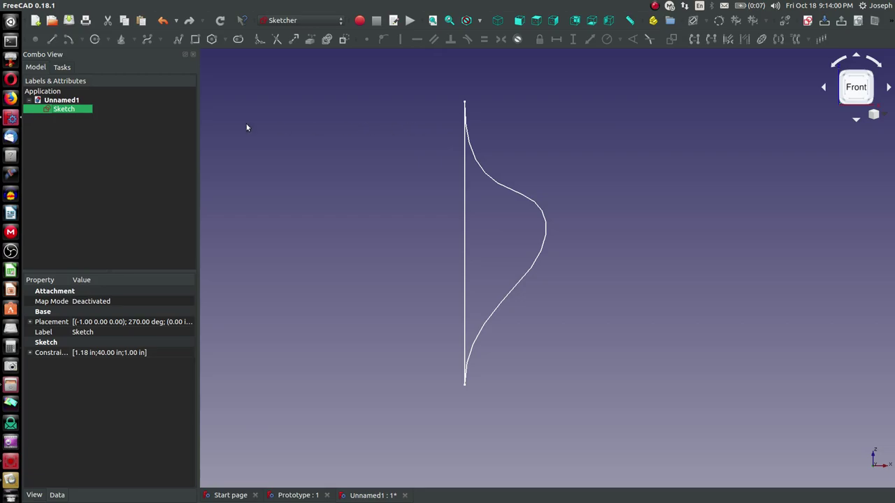
left_click(807, 20)
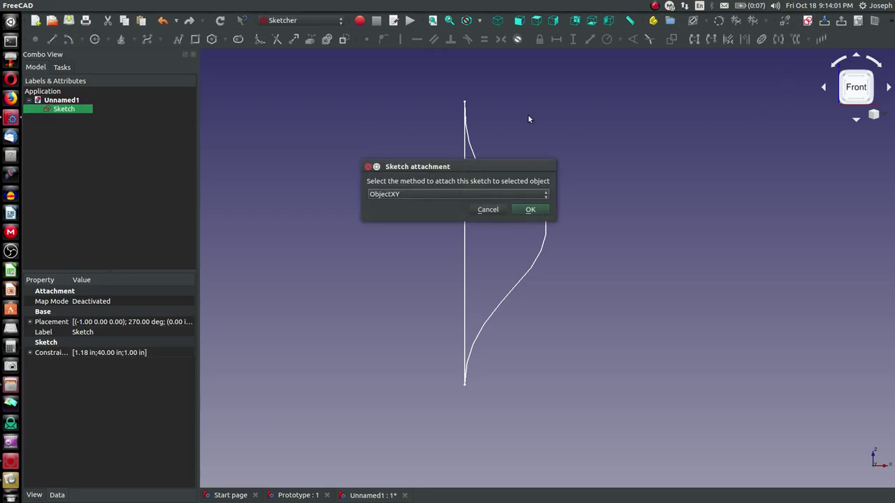
left_click(408, 193)
left_click(116, 187)
left_click(483, 211)
left_click(110, 187)
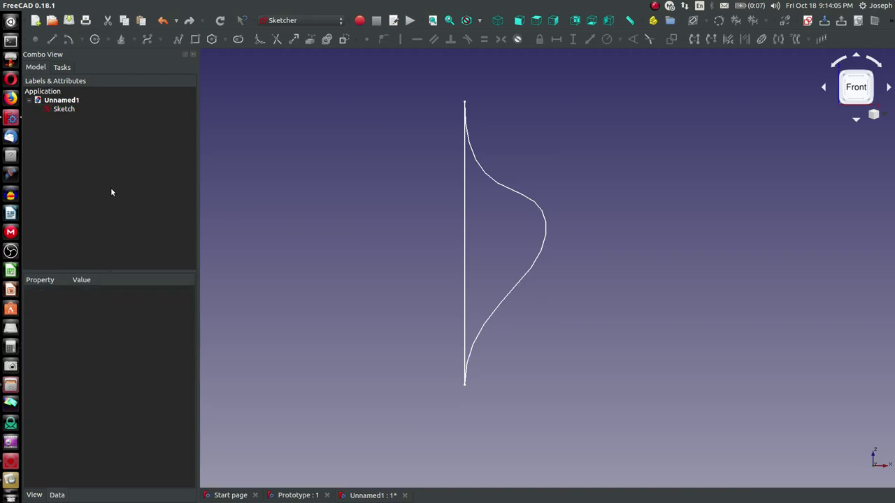
Create a new sketch on the XZ plane and draw a vertical line about 1.86 in long upward from the origin
left_click(807, 21)
left_click(427, 189)
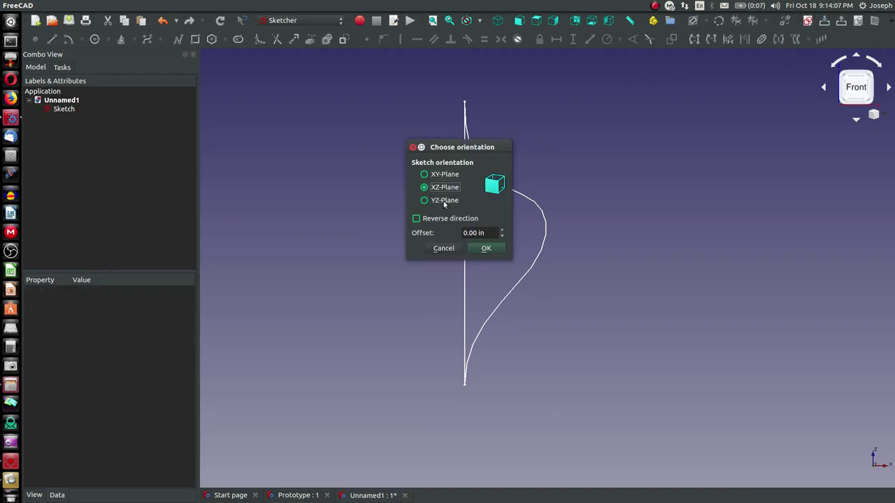
left_click(481, 248)
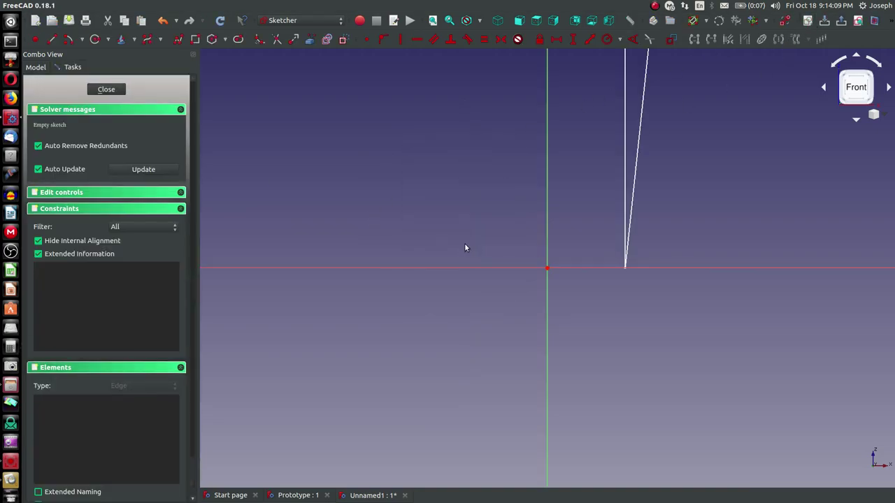
left_click(54, 37)
left_click(546, 267)
left_click(546, 124)
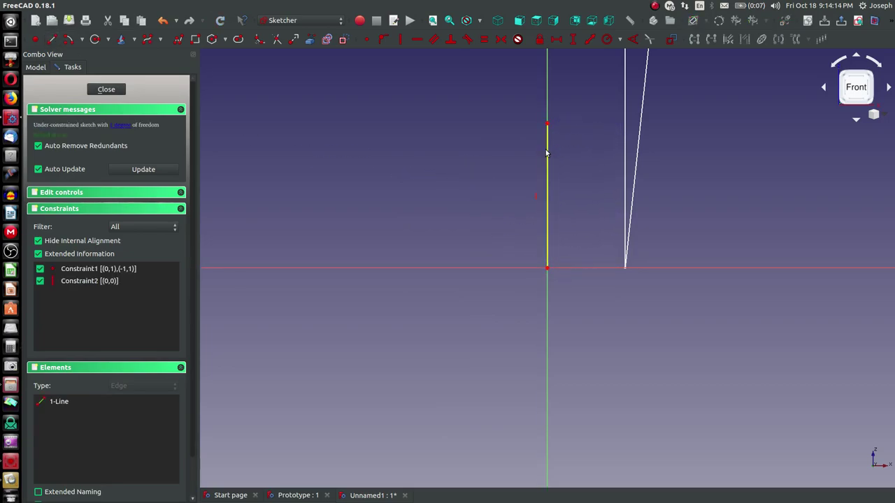
Constrain the vertical line's length to 6 in and close the sketch
key("i")
left_click(547, 153)
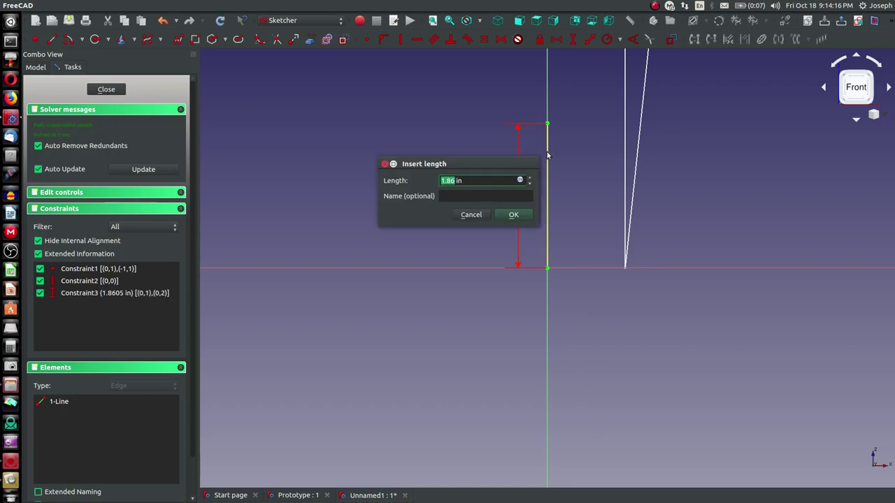
type("6")
key("Return")
scroll(549, 154, "down", 5)
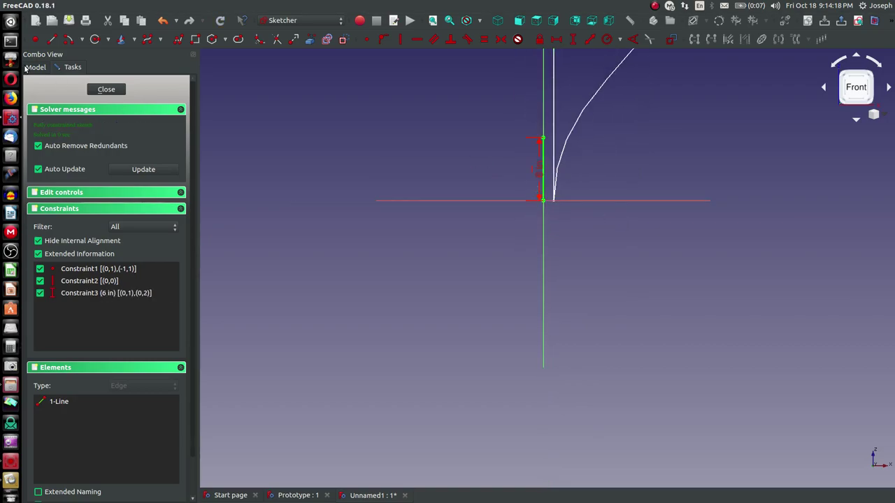
left_click(106, 89)
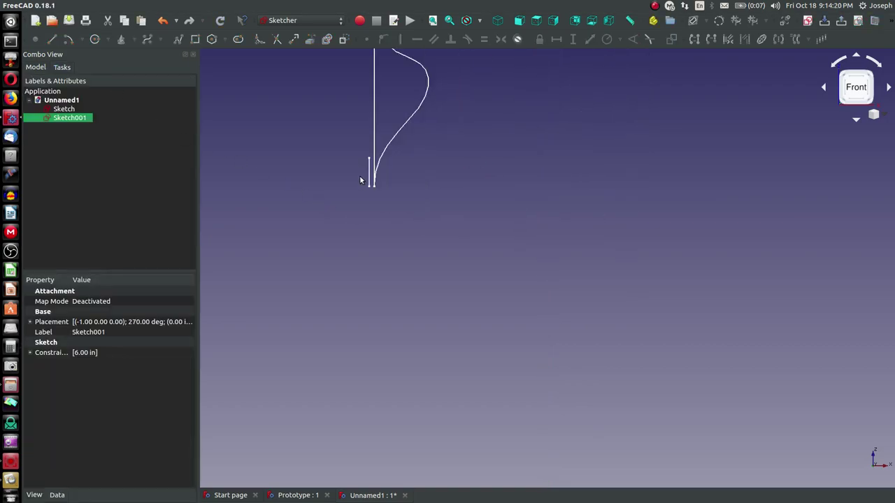
scroll(360, 179, "down", 3)
scroll(343, 130, "up", 6)
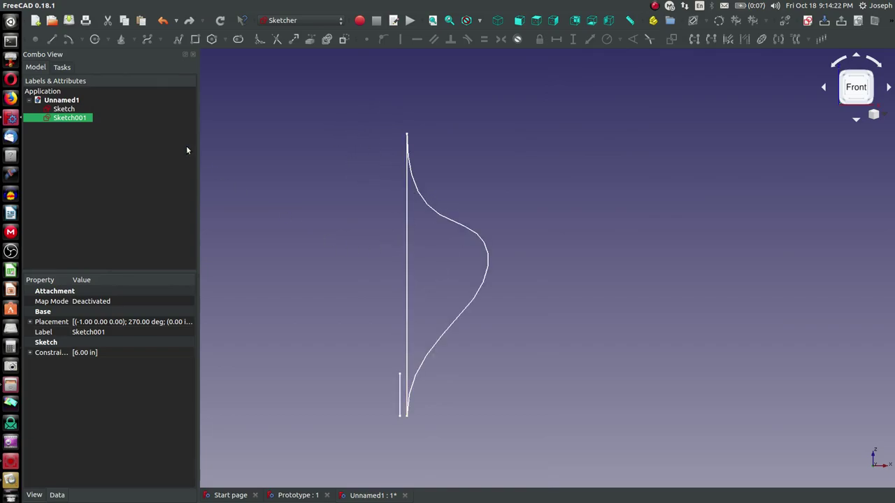
In the Part workbench, revolve the spline profile sketch 360 degrees about the 6 in axis line
left_click(304, 20)
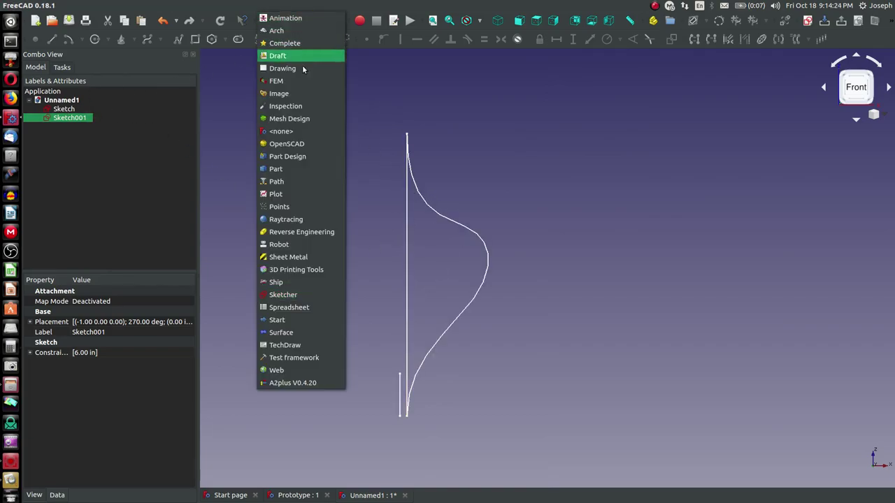
left_click(280, 170)
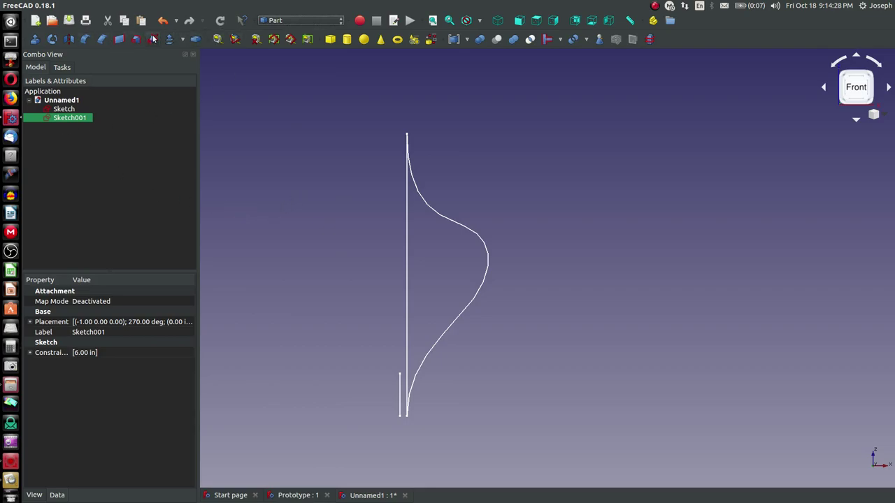
left_click(52, 39)
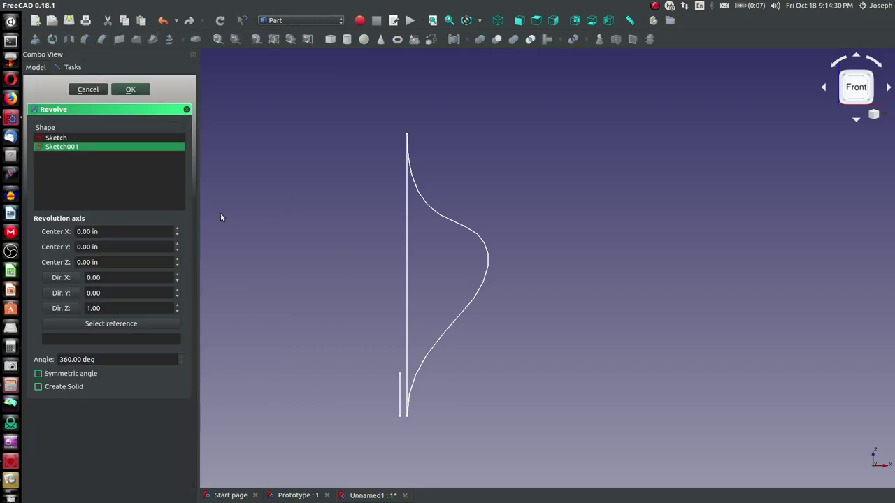
left_click(52, 137)
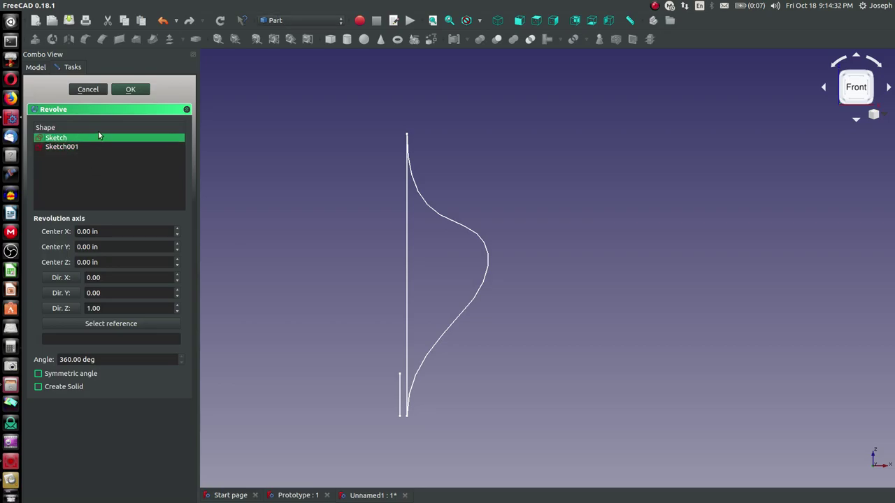
left_click(98, 323)
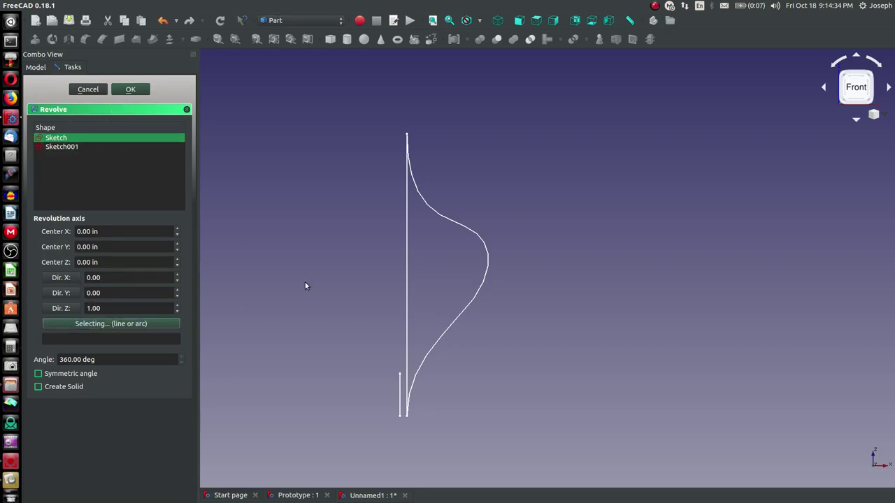
left_click(400, 391)
left_click(129, 91)
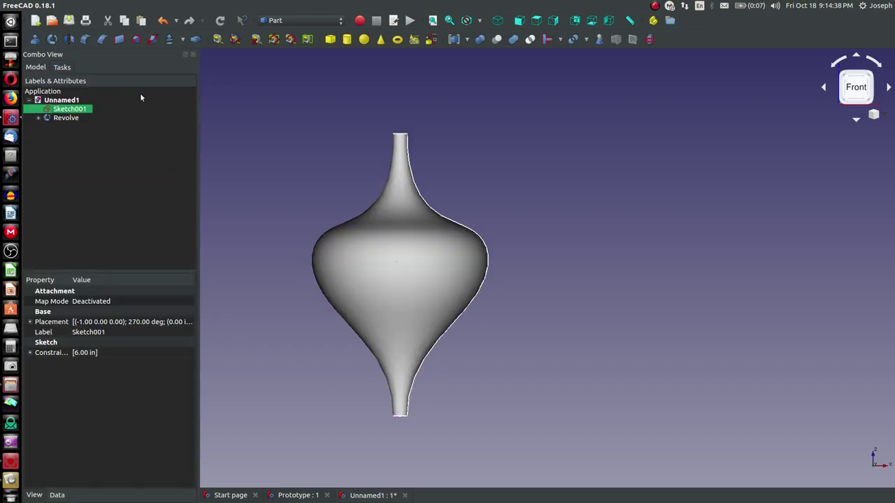
middle_click_drag(455, 277, 506, 310)
middle_click_drag(220, 142, 338, 157)
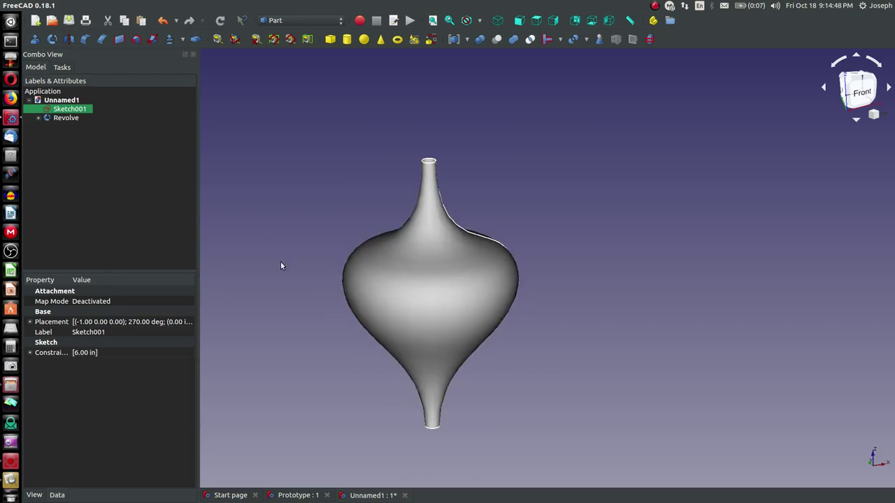
left_click(209, 206)
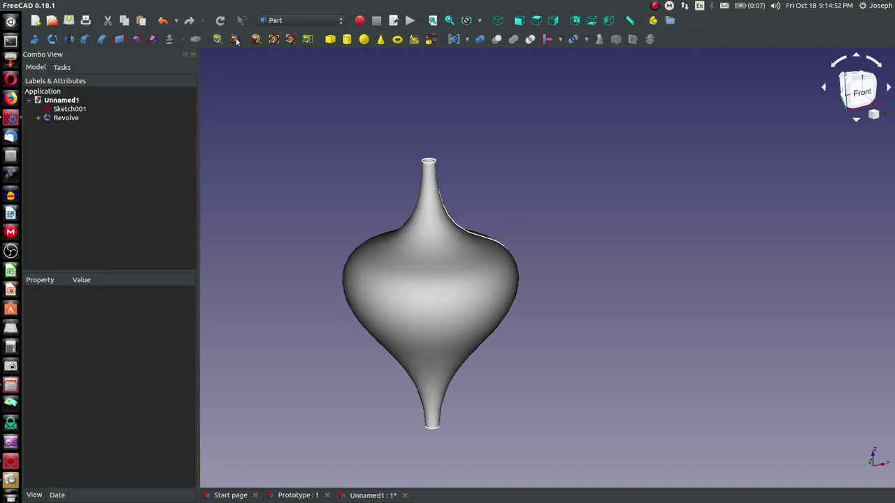
left_click(290, 21)
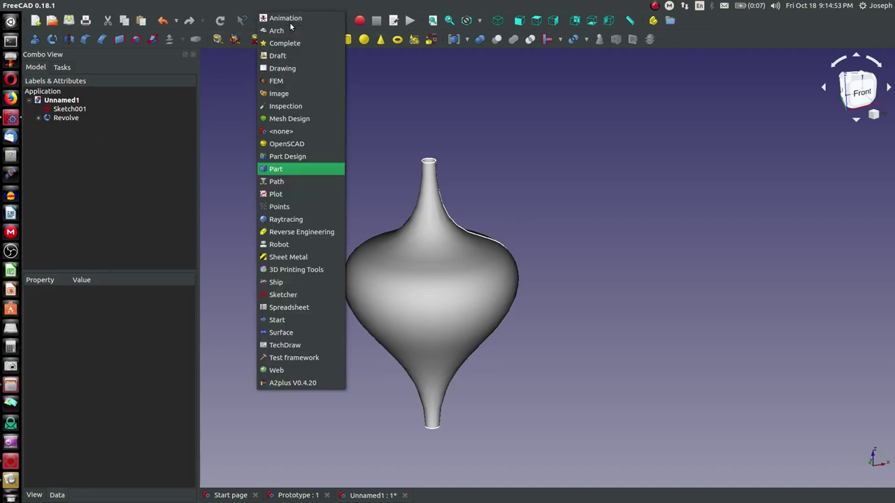
left_click(301, 298)
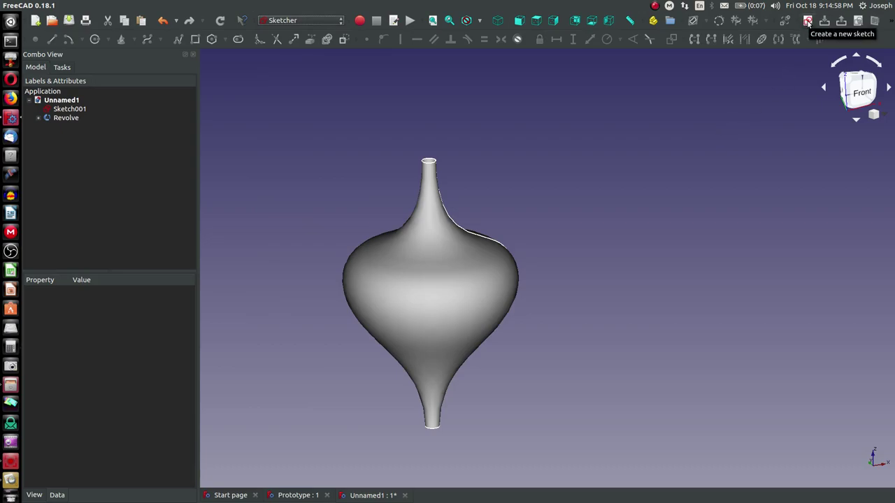
left_click(808, 22)
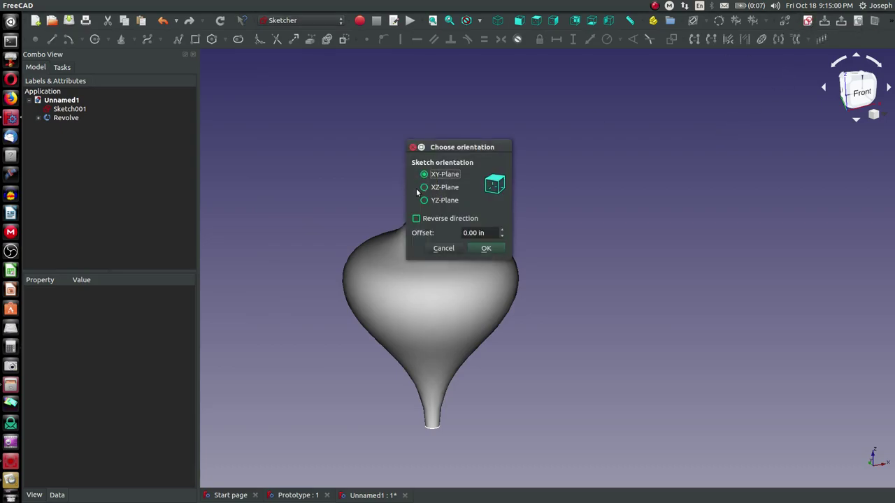
left_click(443, 248)
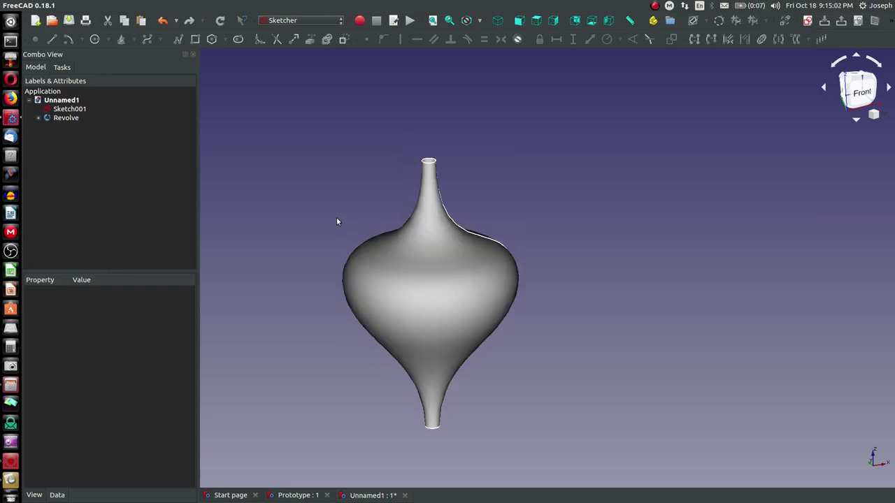
left_click(279, 21)
left_click(276, 168)
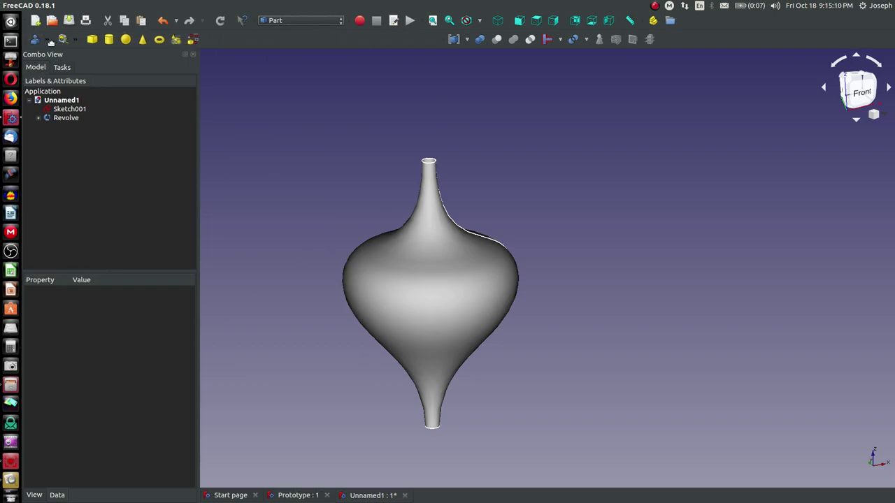
Rearrange the Part toolbars so the shape-building tools sit fully expanded between the primitives and the boolean tools
left_click_drag(54, 39, 265, 21)
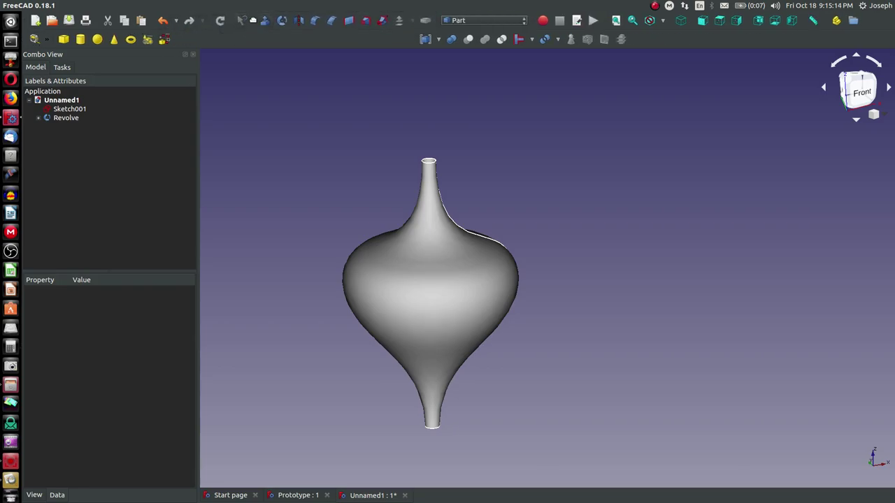
left_click_drag(241, 20, 164, 42)
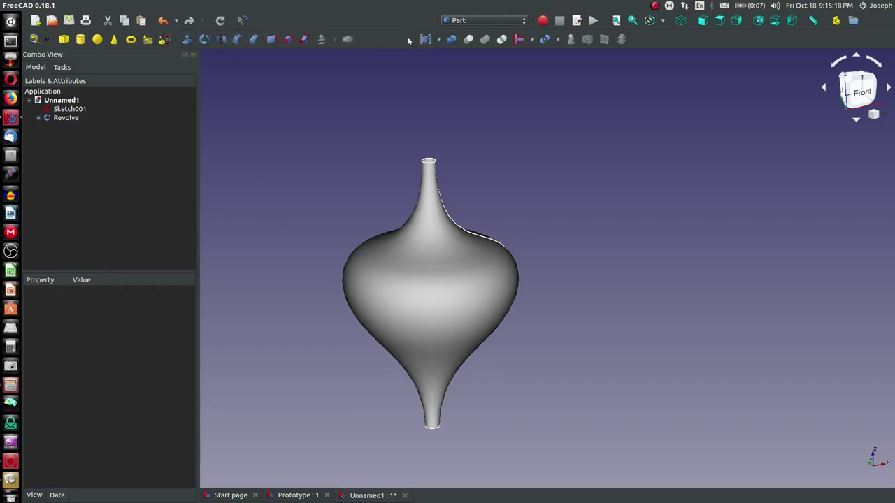
left_click_drag(415, 36, 363, 35)
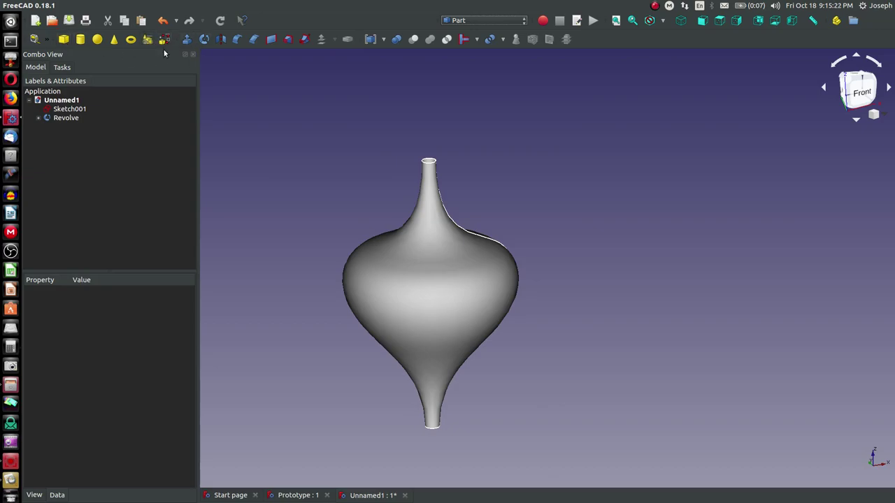
Start a helix from the geometric primitives with a pitch of 80 in and a height of 40 in
left_click(147, 40)
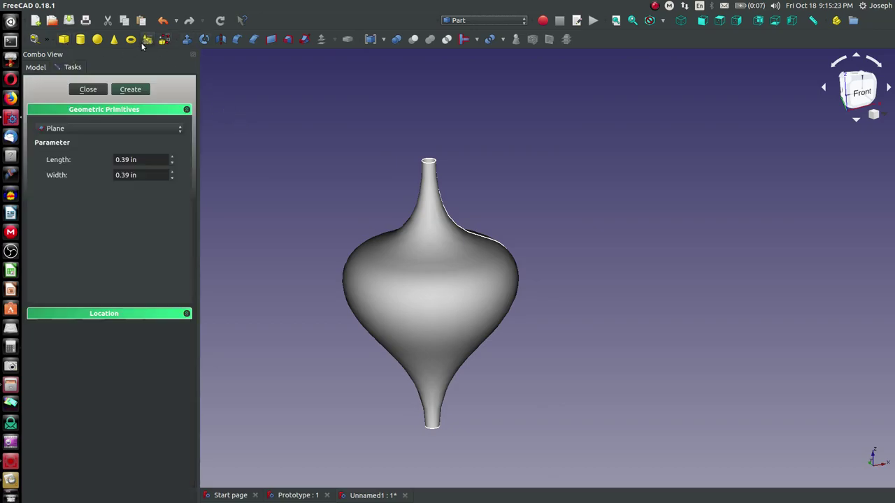
left_click(80, 127)
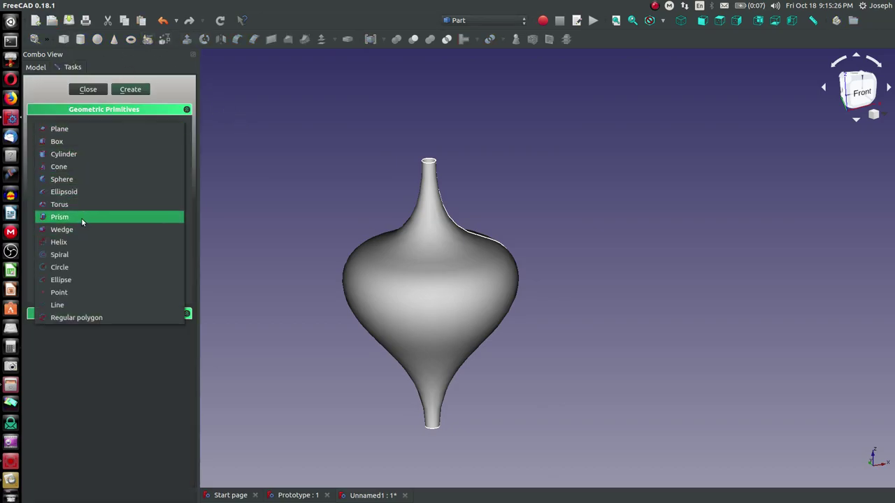
left_click(82, 242)
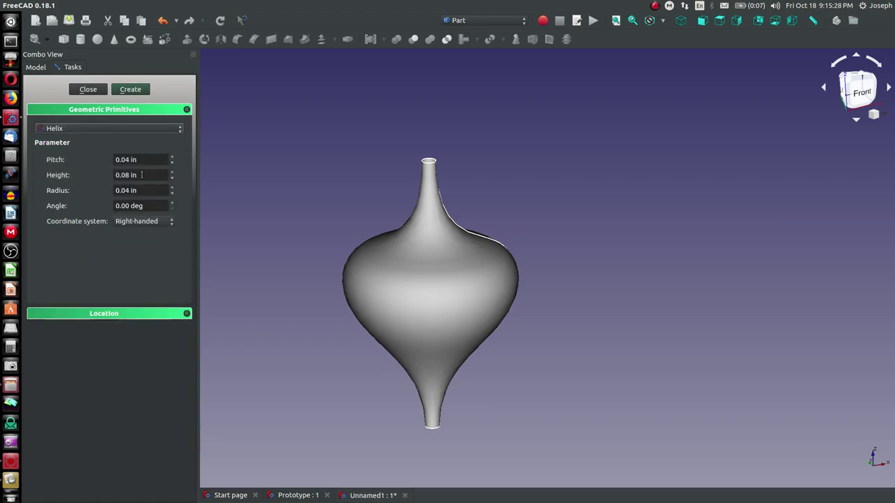
key("Tab")
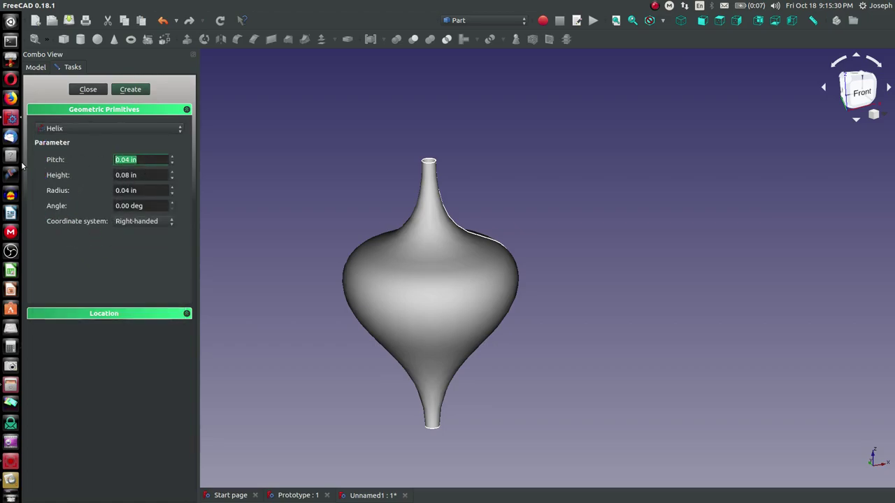
type("80")
key("Tab")
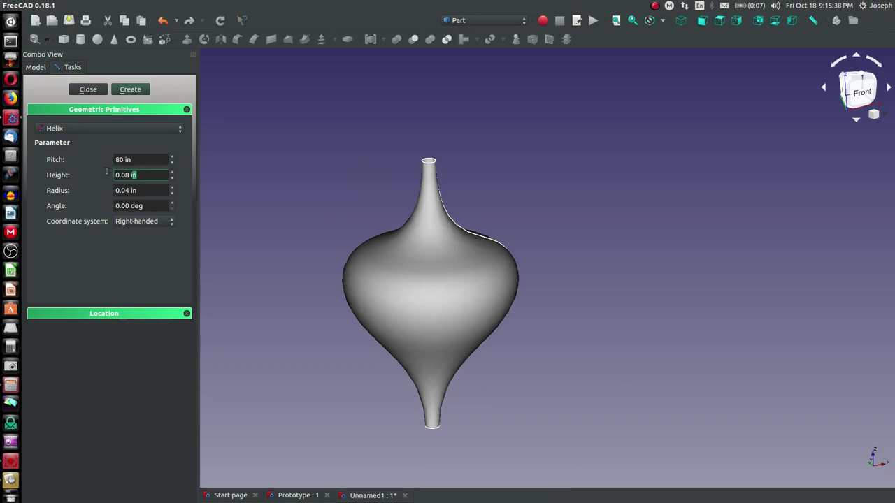
type("40")
Set the helix radius to 40 in, create the helix and close the primitives dialog
left_click(126, 190)
key("ctrl+a")
type("20")
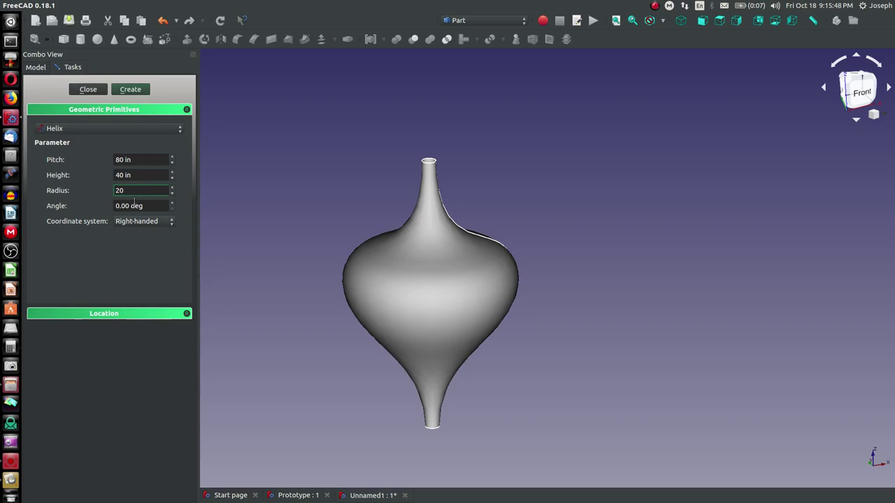
key("ctrl+a")
type("4")
left_click(130, 90)
middle_click_drag(616, 350, 471, 326)
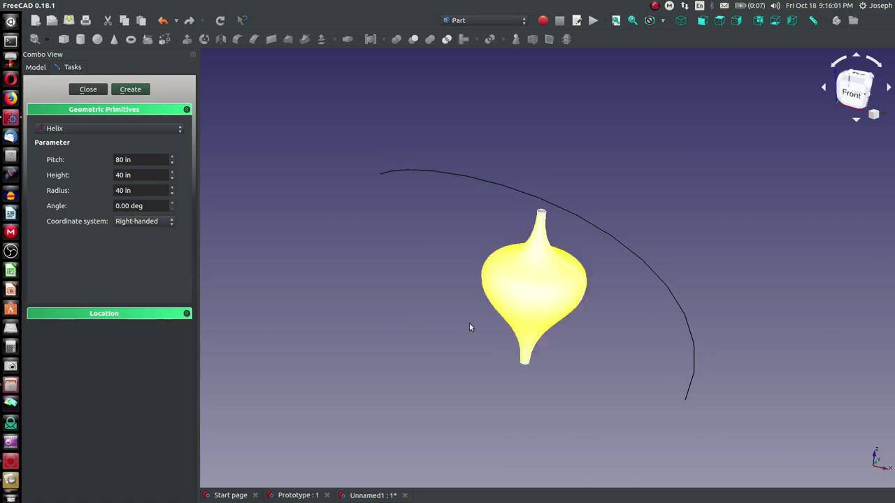
left_click(88, 88)
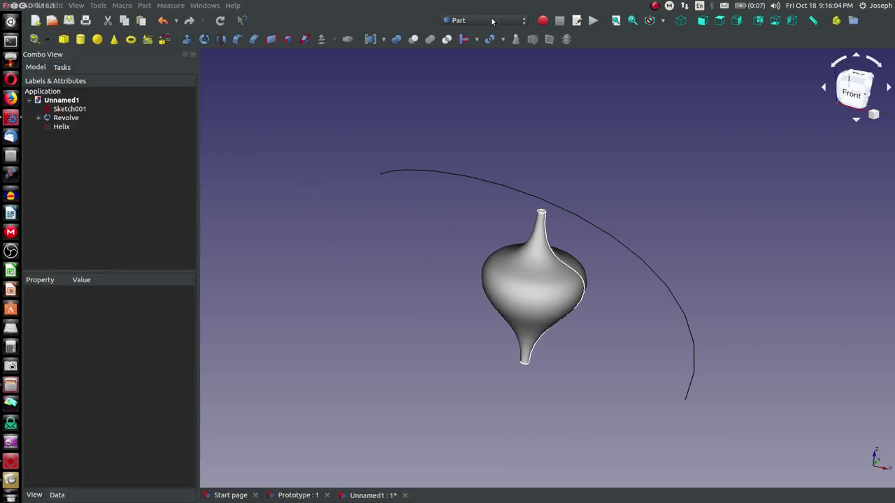
In the Sketcher workbench, create a new sketch on the XZ plane and draw a horizontal line from the origin toward the helix's lower end
left_click(491, 20)
left_click(493, 295)
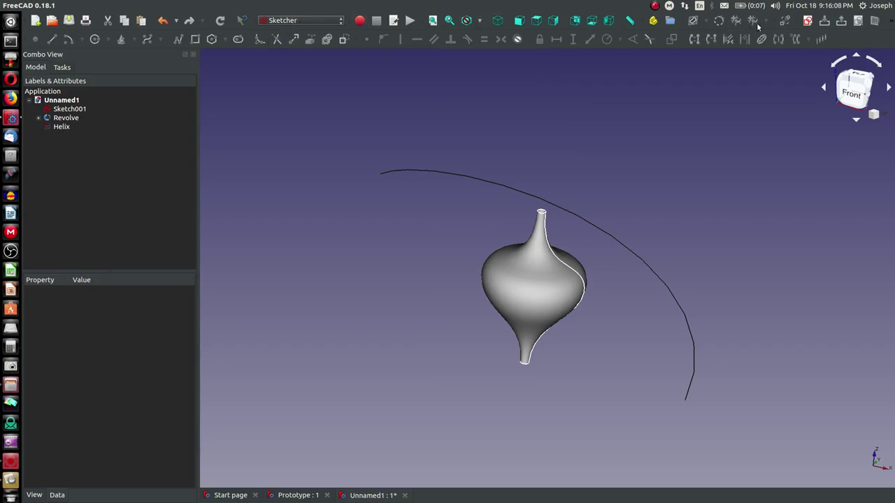
left_click(808, 21)
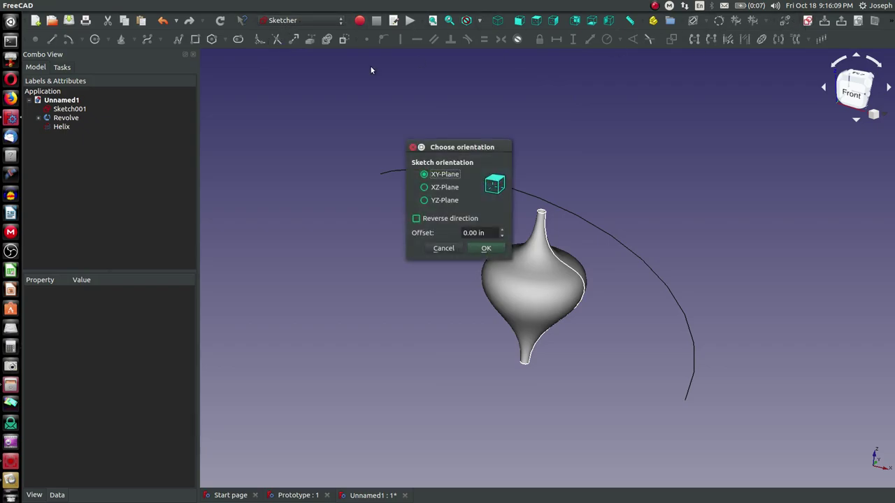
left_click(424, 187)
left_click(486, 249)
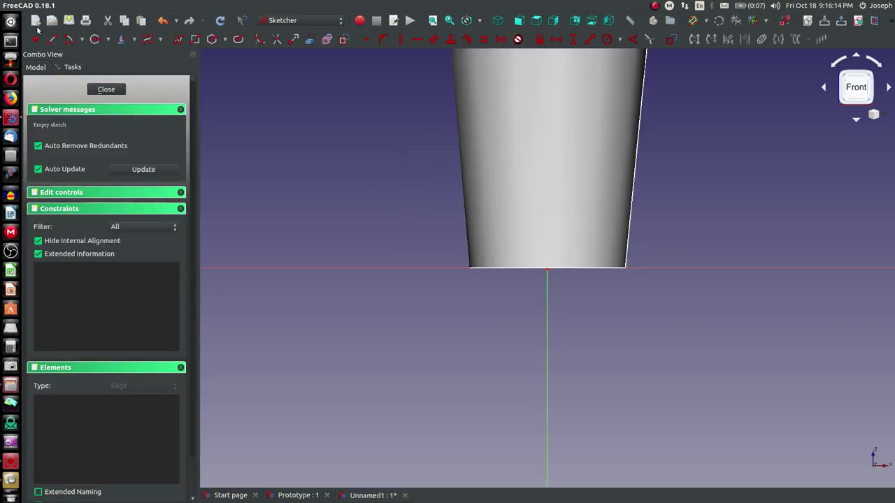
left_click(56, 40)
left_click(874, 20)
left_click(547, 268)
scroll(548, 270, "down", 10)
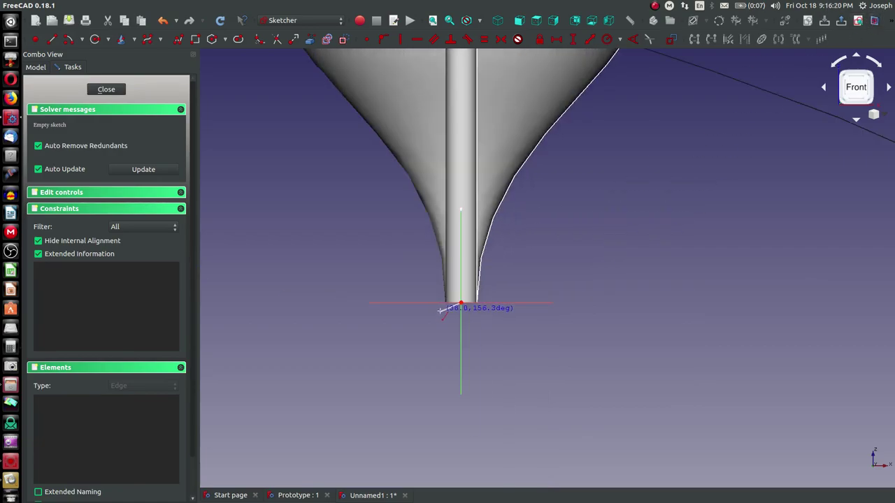
left_click(579, 310)
right_click(579, 309)
Link the helix's lower endpoint as external geometry, make the line's free end coincident with it and close the sketch
left_click(308, 41)
left_click(638, 308)
right_click(598, 305)
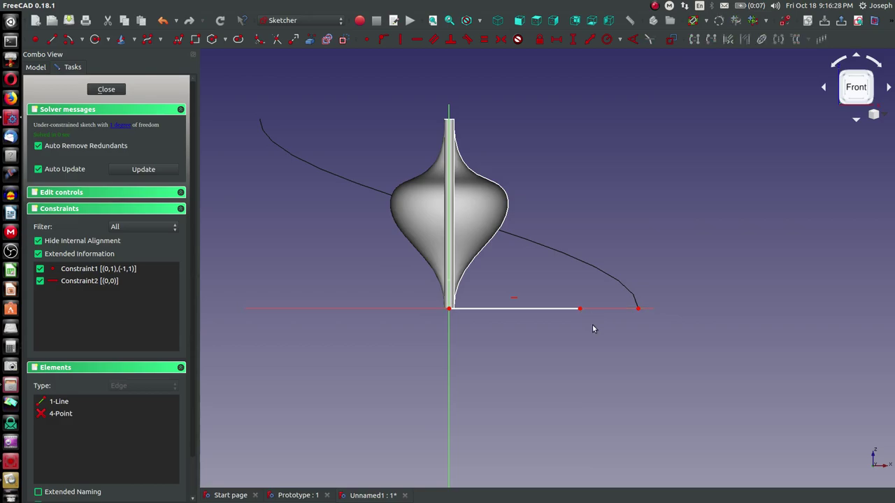
left_click(580, 309)
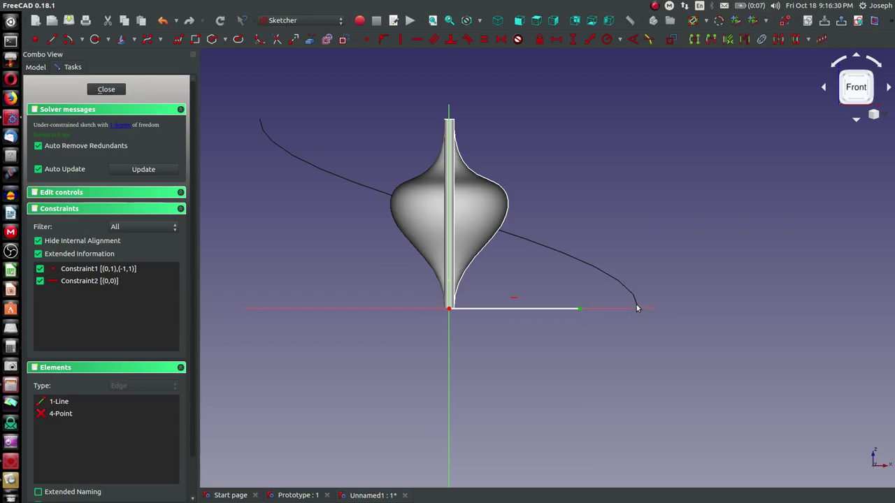
left_click(386, 39)
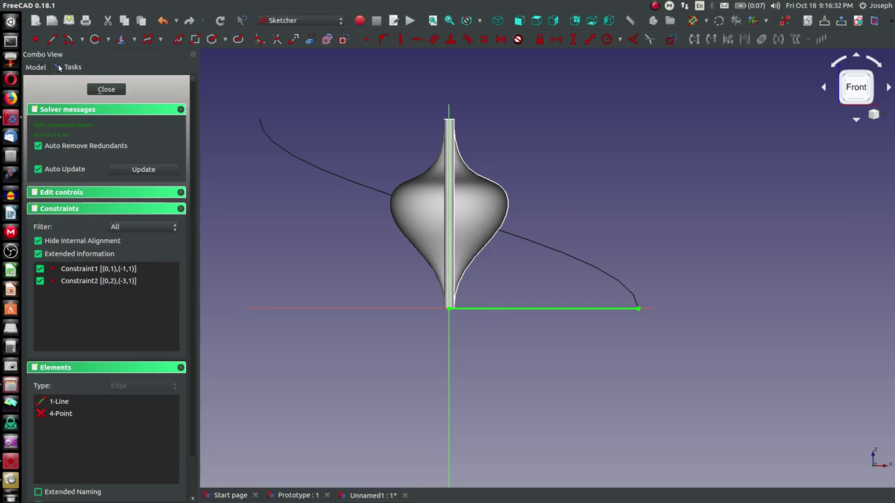
left_click(107, 90)
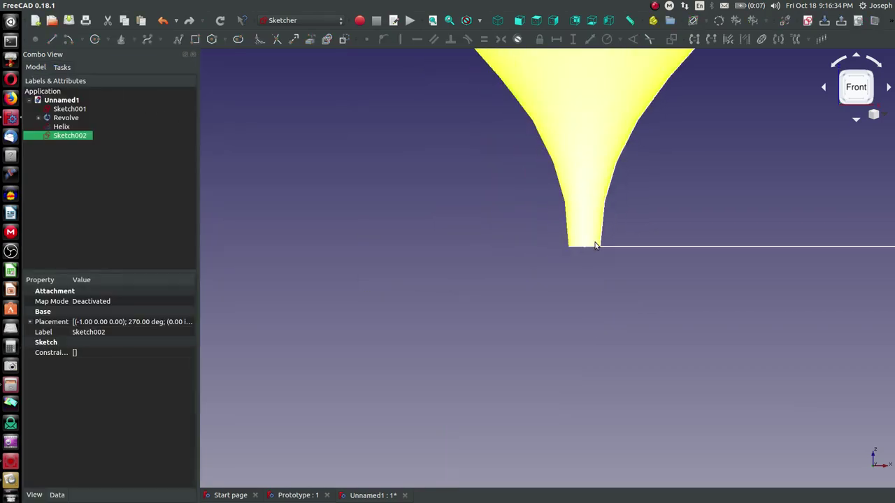
Switch to the Part workbench and move the primitives, shape-building and boolean toolbars into the second toolbar row
mouse_move(625, 205)
middle_mouse_down()
mouse_move(595, 190)
mouse_move(543, 262)
mouse_move(555, 166)
mouse_move(550, 204)
mouse_move(838, 325)
mouse_move(789, 374)
mouse_move(789, 343)
mouse_move(782, 355)
middle_mouse_up()
scroll(782, 355, "down", 5)
scroll(651, 259, "up", 3)
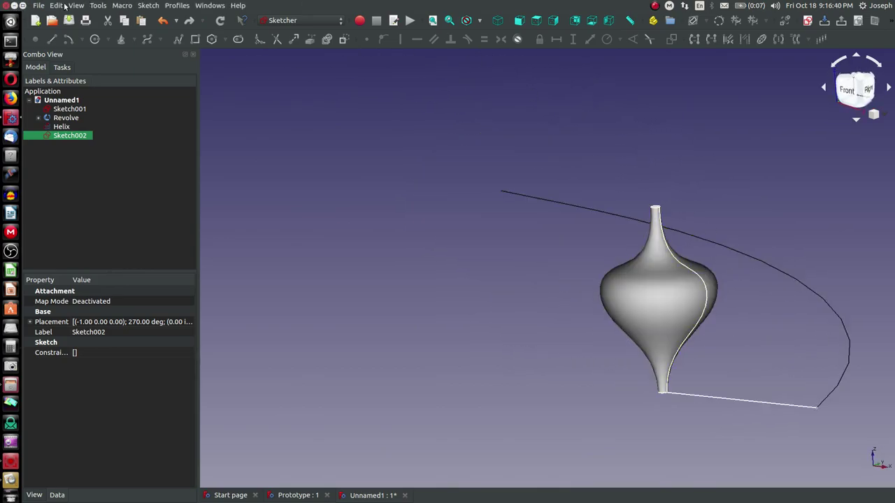
left_click(305, 21)
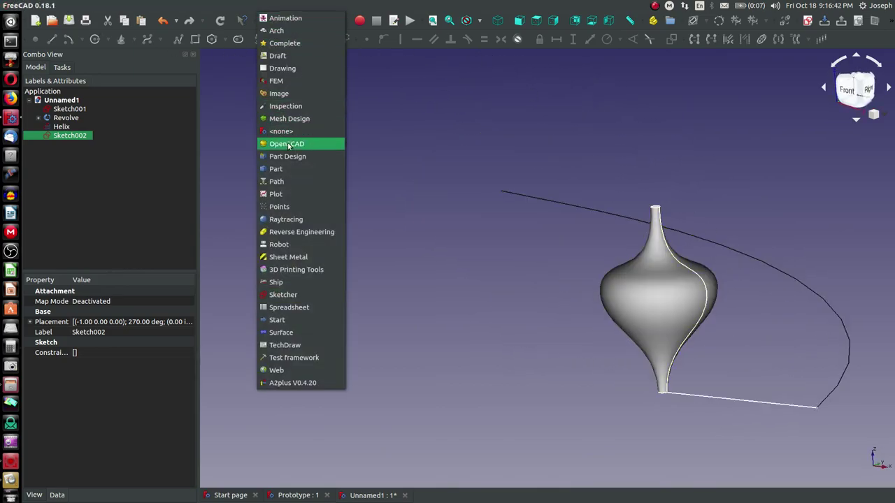
left_click(286, 169)
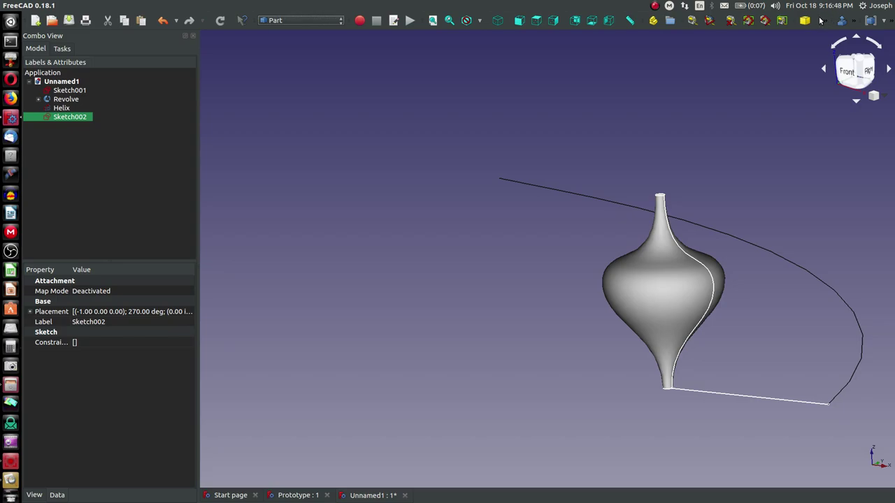
left_click(842, 21)
left_click_drag(531, 50, 30, 34)
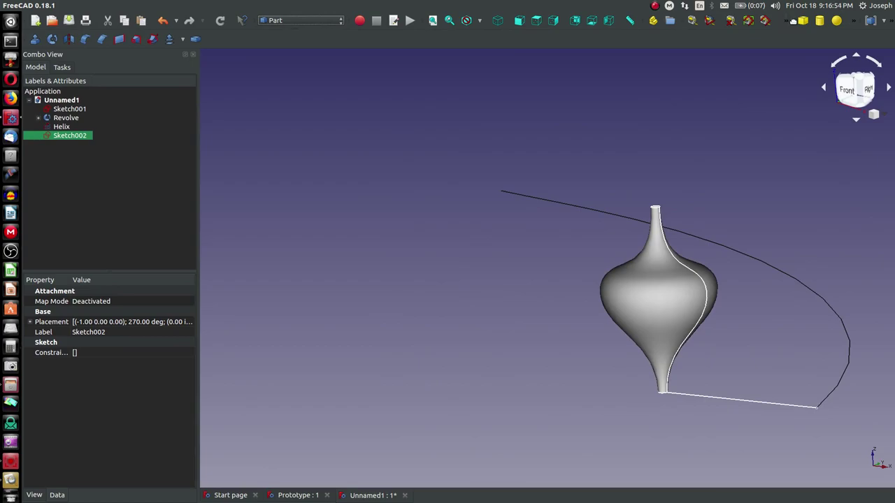
left_click_drag(790, 20, 31, 39)
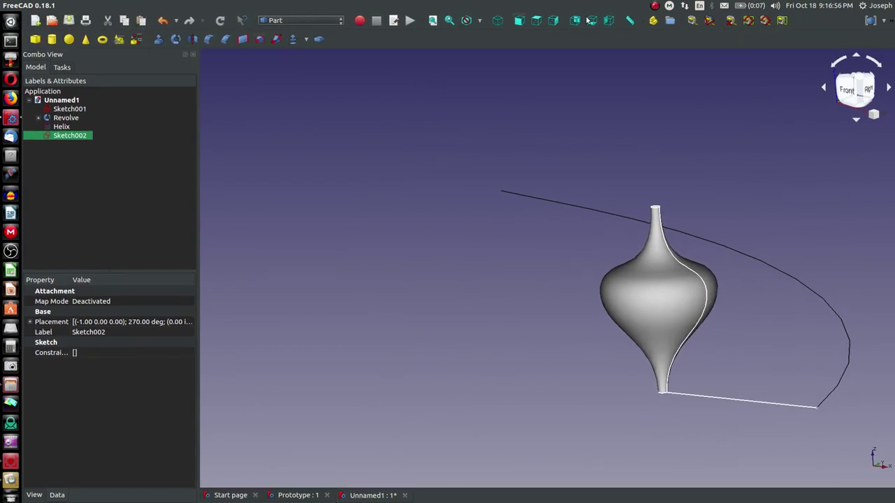
left_click_drag(861, 19, 383, 37)
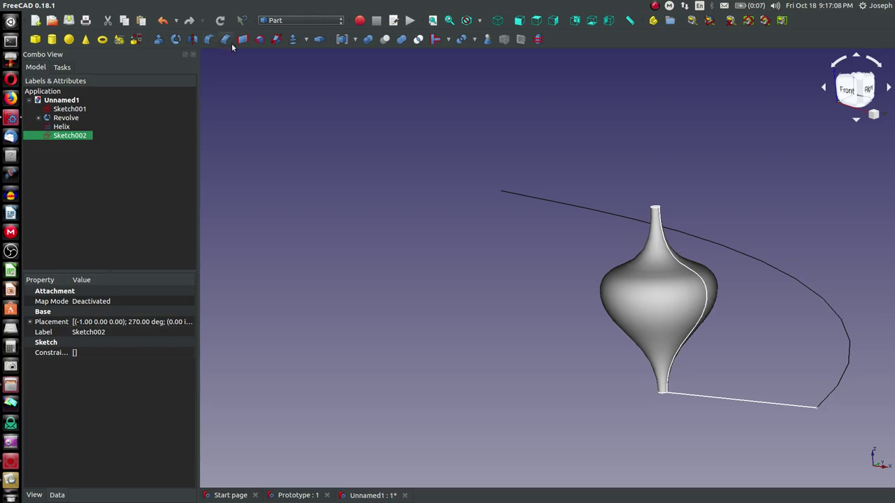
Sweep the horizontal line sketch, Sketch002, along the helix with Create solid and Frenet enabled
left_click(276, 40)
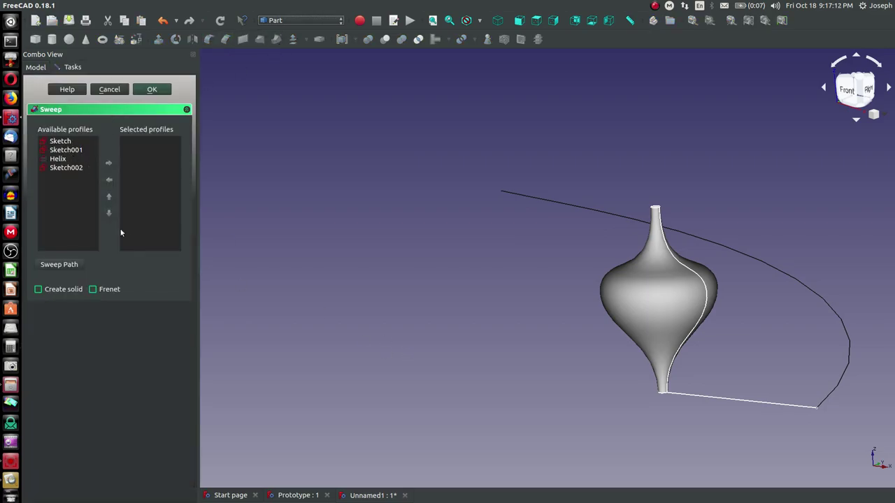
left_click(70, 169)
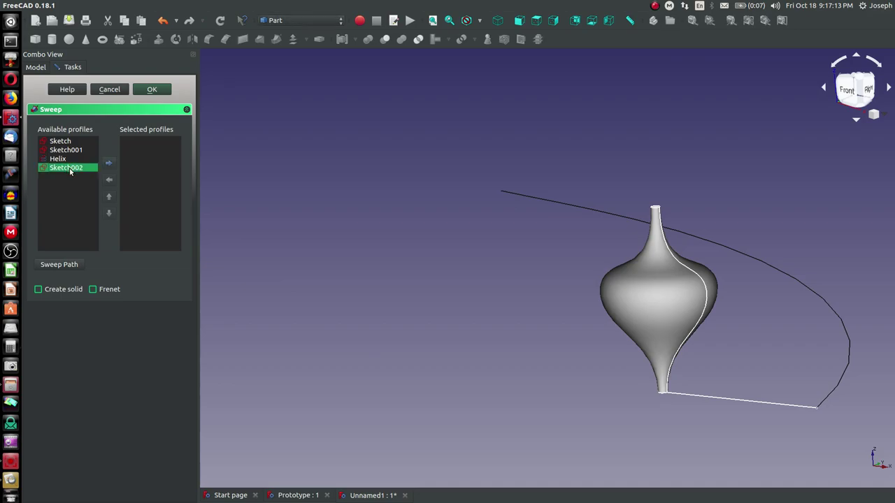
left_click(108, 163)
left_click(60, 265)
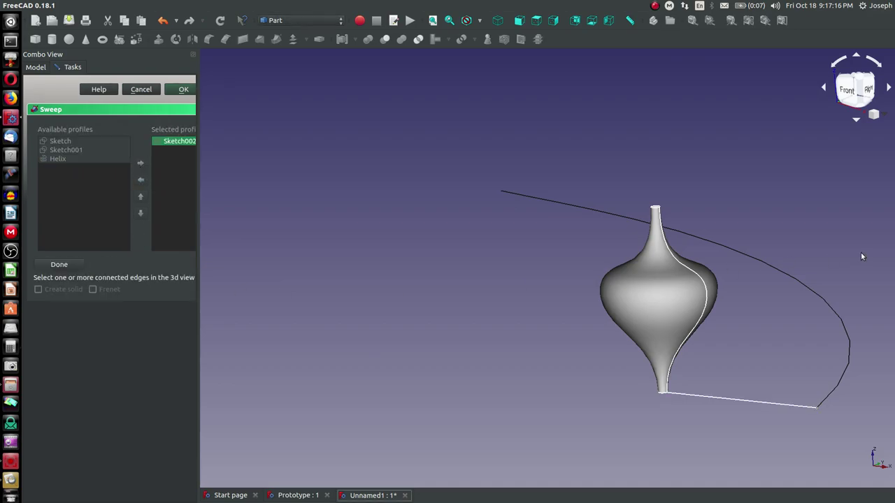
left_click(790, 281)
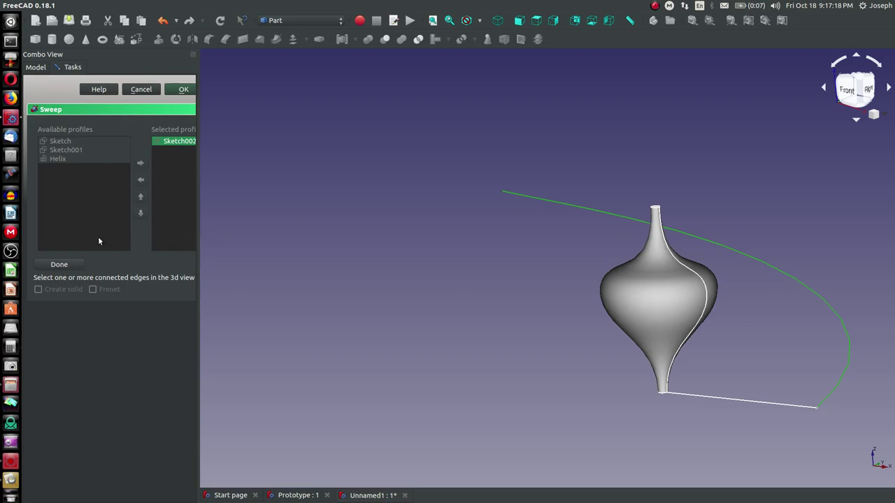
left_click(48, 265)
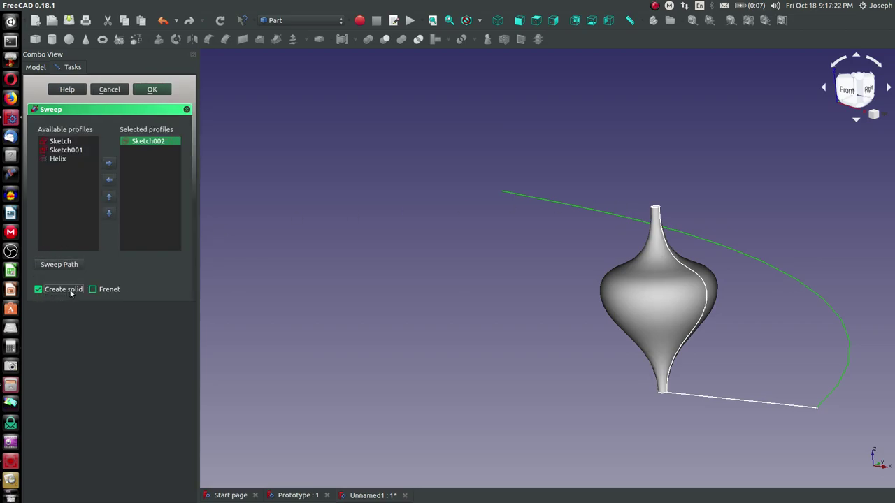
left_click(93, 290)
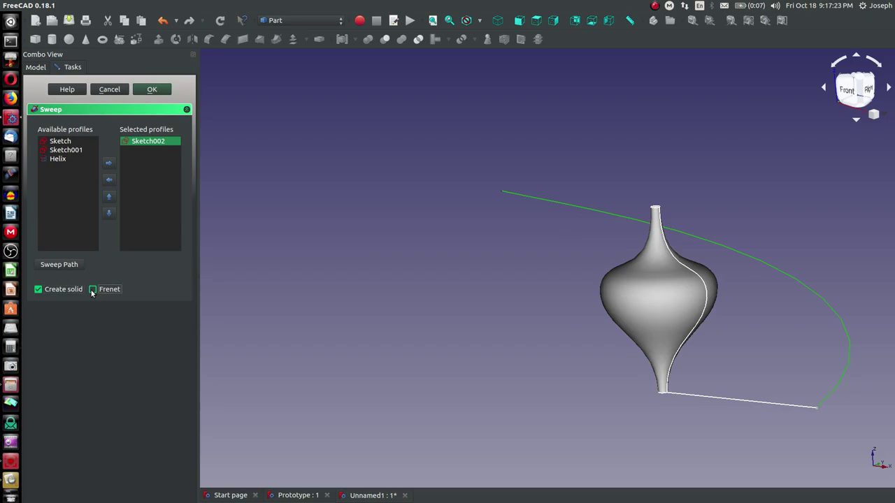
left_click(152, 90)
middle_click_drag(723, 315, 580, 256)
left_click(405, 151)
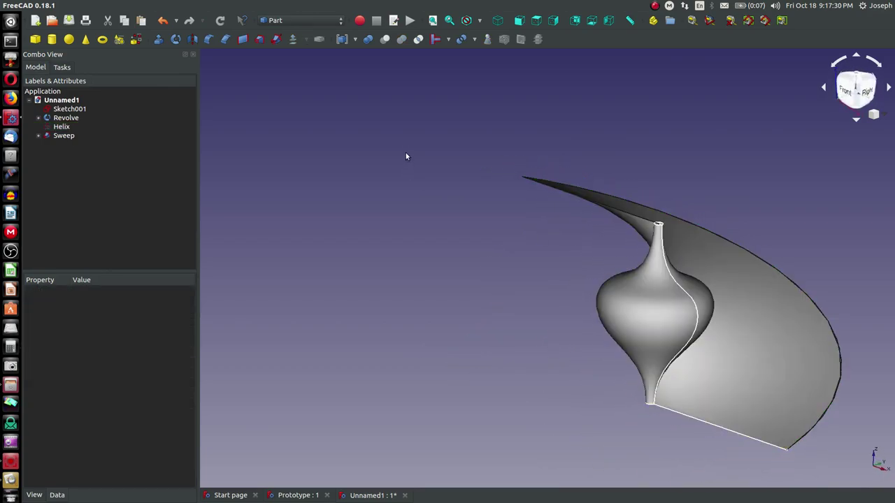
Try a boolean intersection of the revolved body and the helical sweep, and undo it
left_click(664, 319)
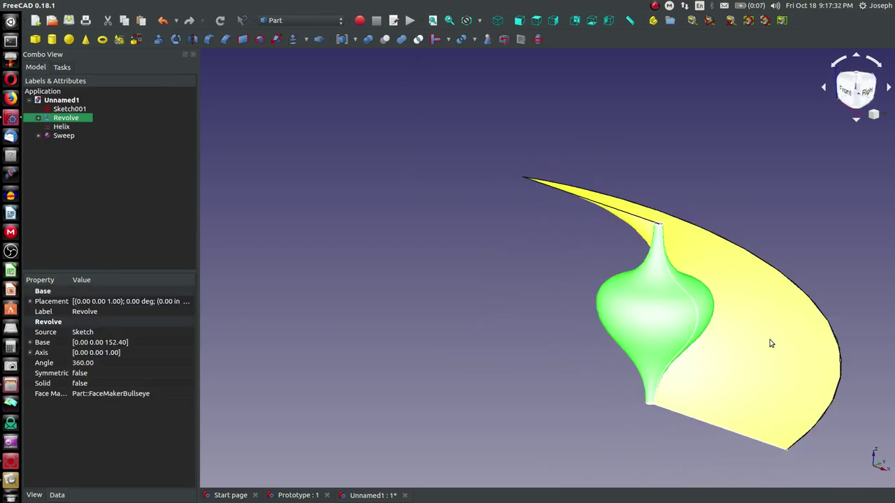
left_click(773, 343, "ctrl")
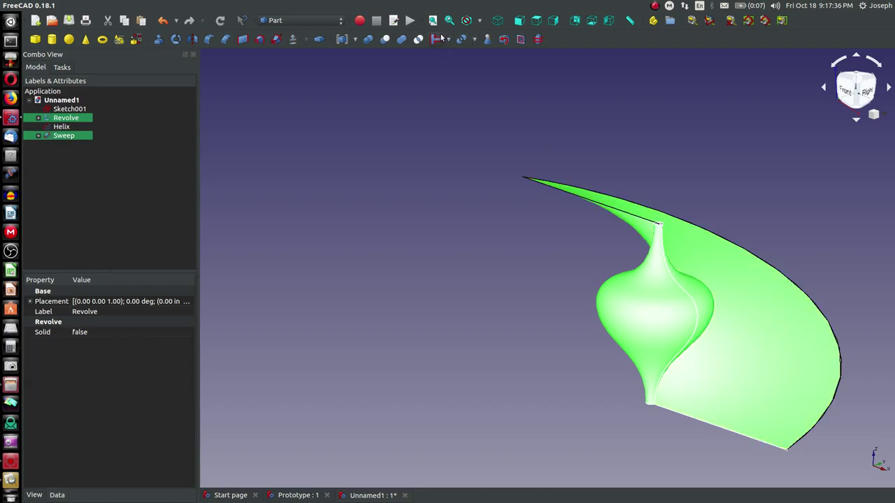
left_click(417, 40)
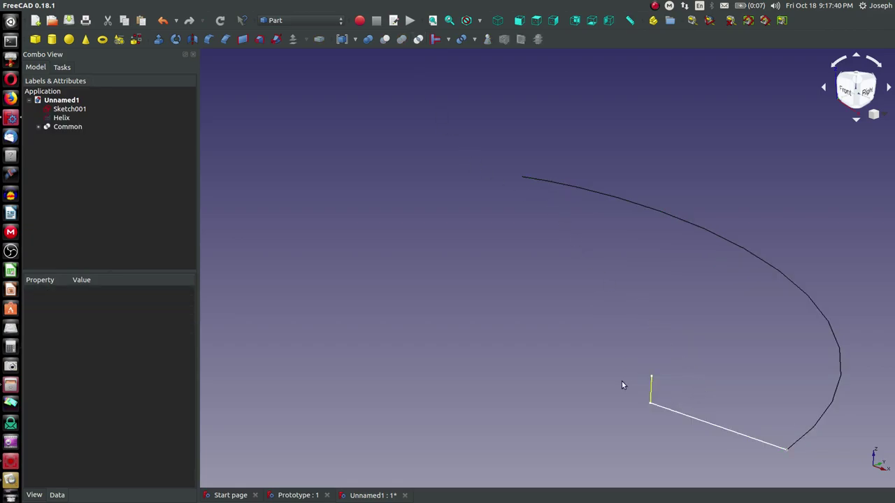
key("ctrl+z")
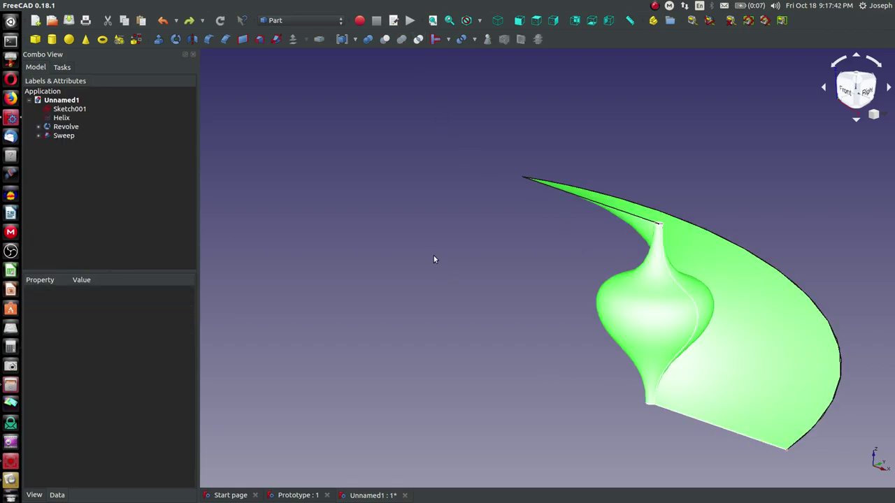
Examine how the helical sweep meets the revolved body around its open neck and central axis
middle_click_drag(552, 307, 568, 320)
scroll(567, 319, "down", 2)
scroll(623, 295, "up", 6)
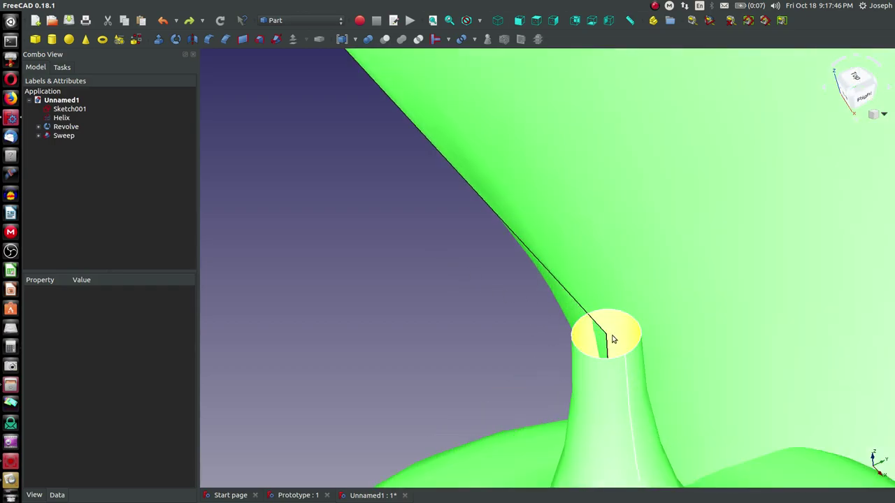
mouse_move(613, 340)
middle_mouse_down()
mouse_move(610, 376)
mouse_move(609, 329)
middle_mouse_up()
scroll(609, 329, "down", 3)
scroll(609, 369, "up", 4)
middle_click_drag(595, 476, 524, 405)
scroll(524, 404, "up", 3)
scroll(523, 403, "down", 5)
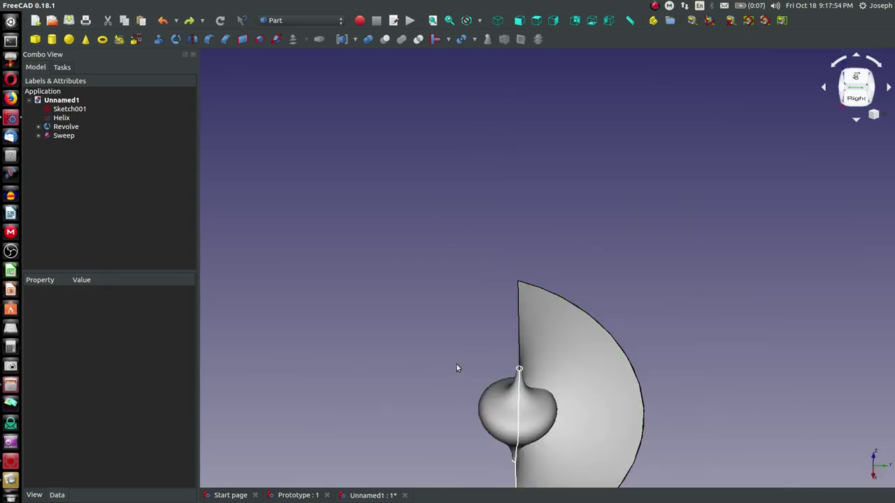
Set the Solid property of the revolved body to true
middle_click_drag(457, 373, 535, 391)
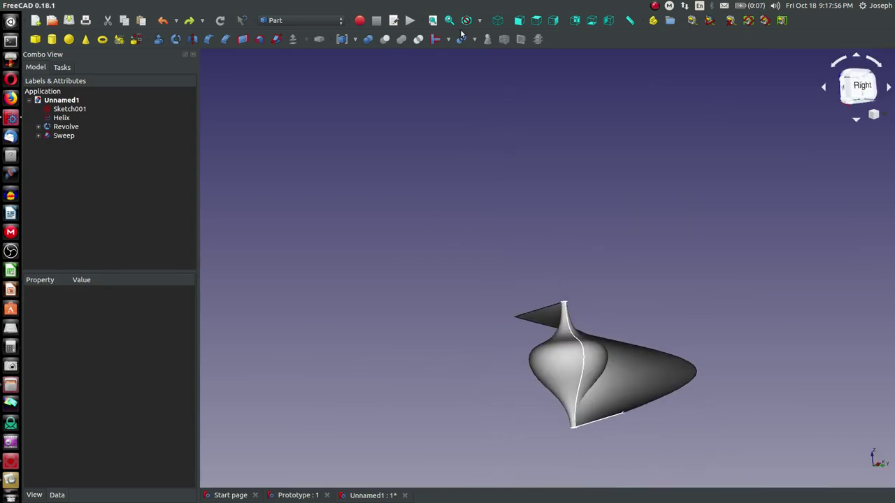
left_click(496, 23)
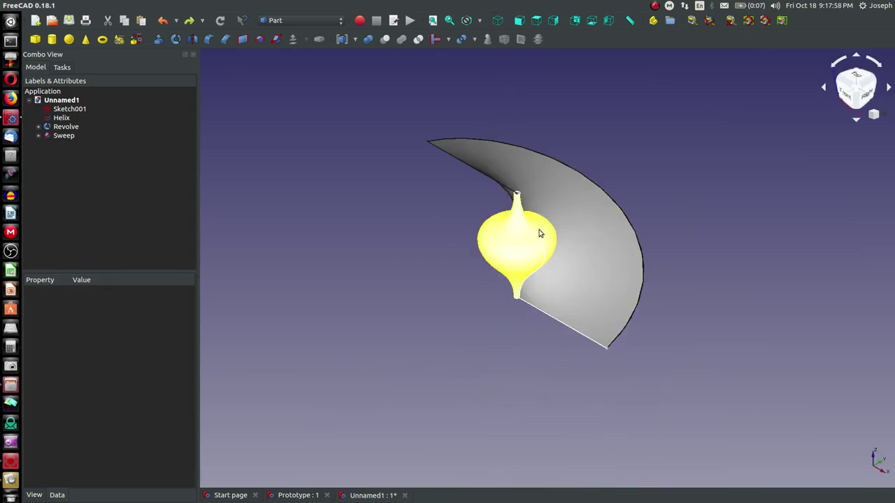
scroll(535, 223, "up", 2)
scroll(535, 222, "up", 2)
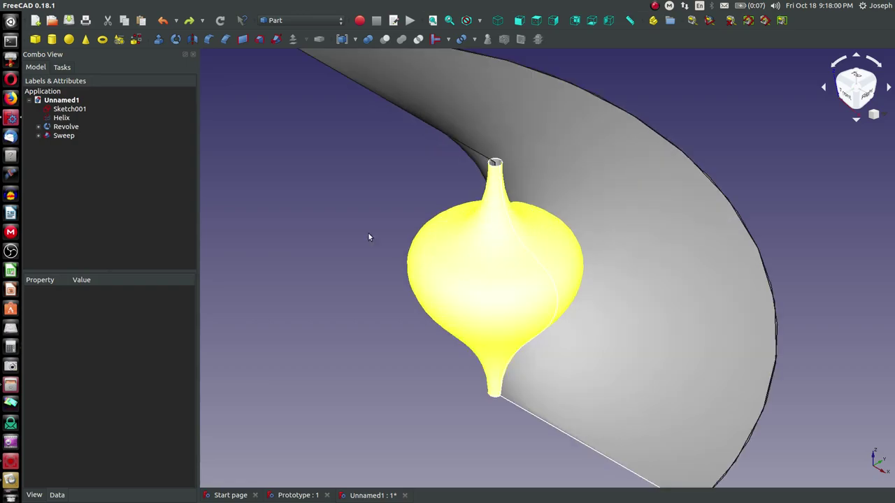
left_click(61, 127)
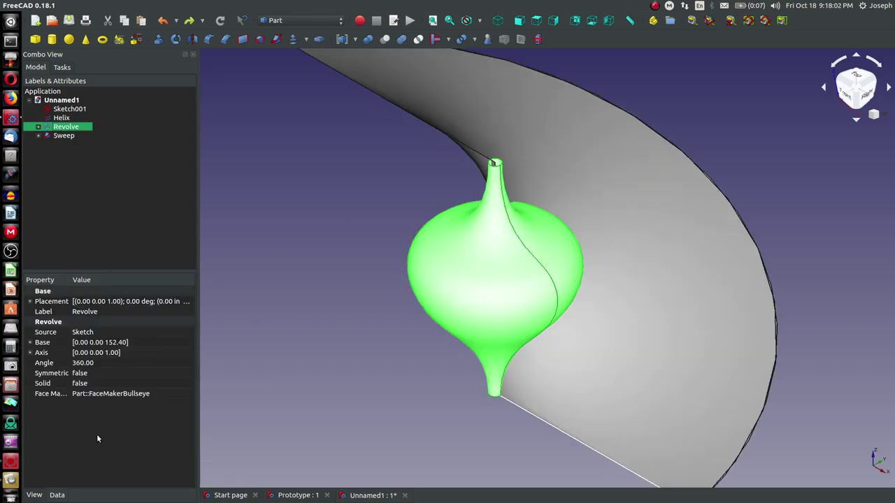
left_click(80, 385)
left_click(84, 385)
left_click(85, 398)
left_click(265, 370)
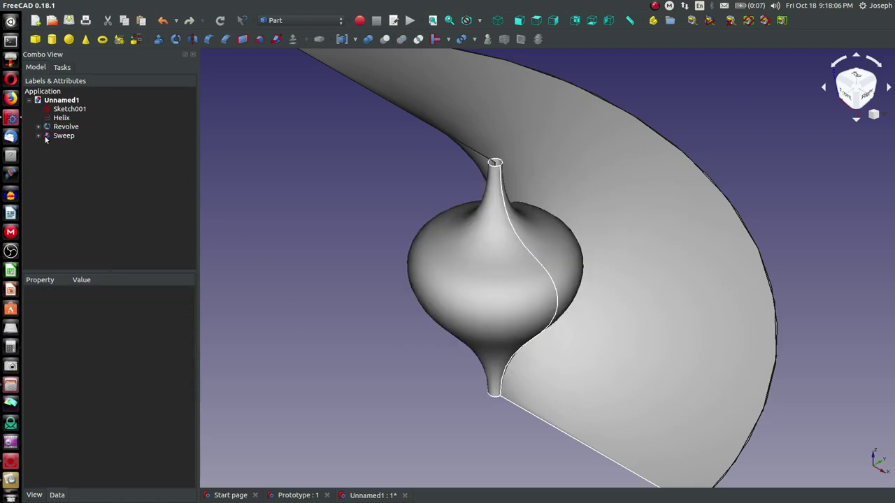
Create a boolean intersection of the solid revolved body and the helical sweep
left_click(501, 305)
left_click(617, 286, "ctrl")
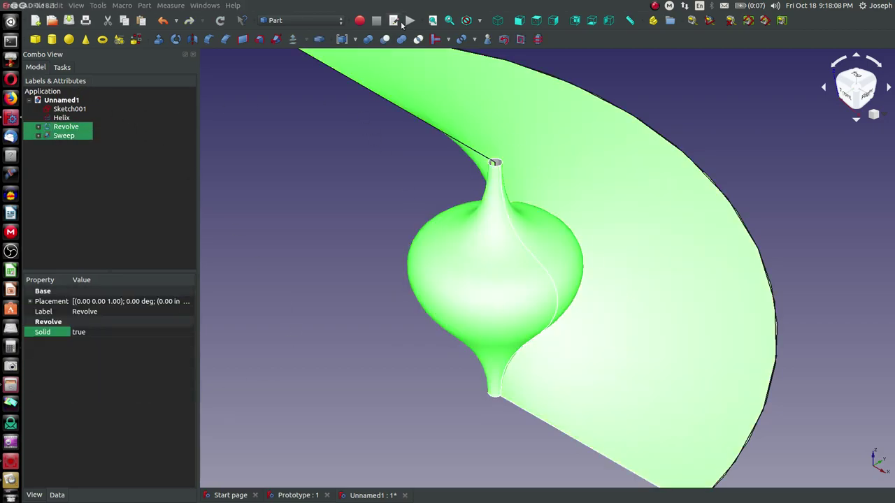
left_click(418, 39)
middle_click_drag(511, 286, 487, 353)
scroll(487, 353, "down", 2)
scroll(492, 353, "up", 5)
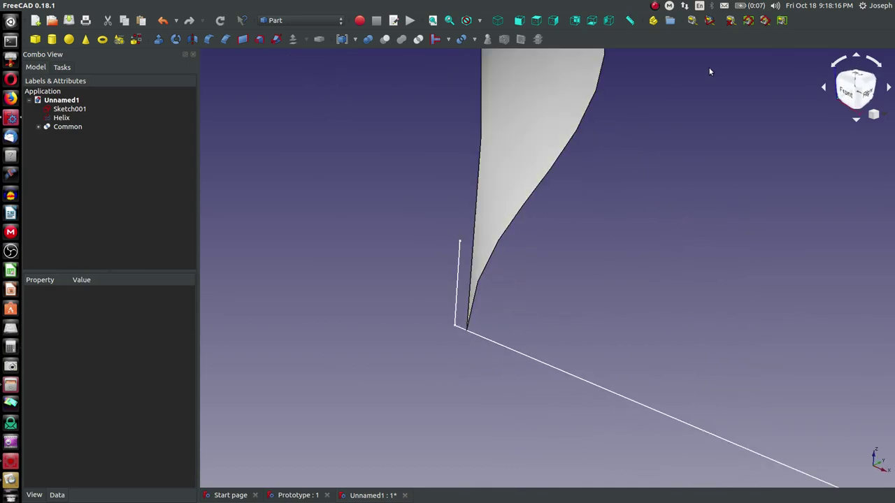
Hide the vertical line sketch, the horizontal line sketch and the helix so that only the intersection surface is displayed
left_click(459, 283)
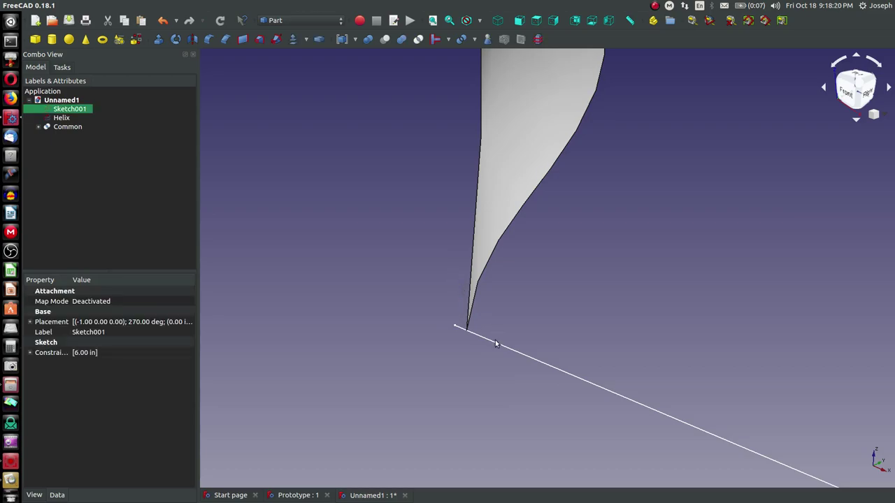
key("space")
scroll(498, 344, "down", 5)
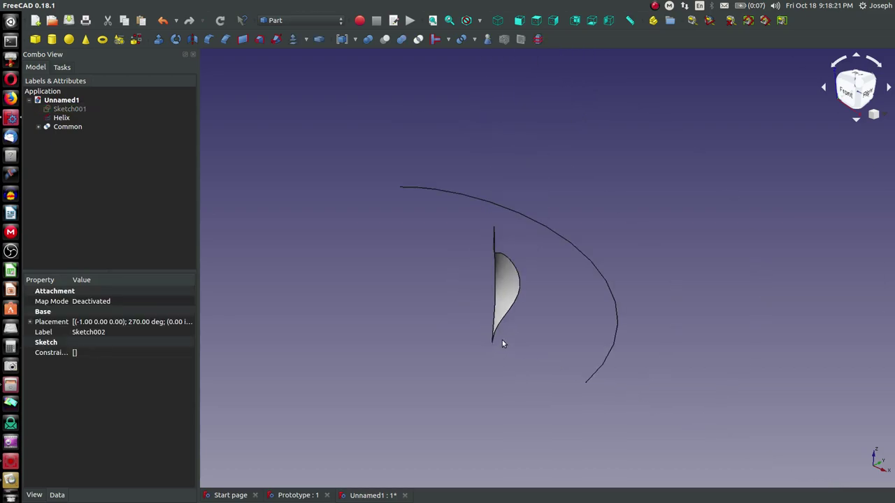
left_click(564, 242)
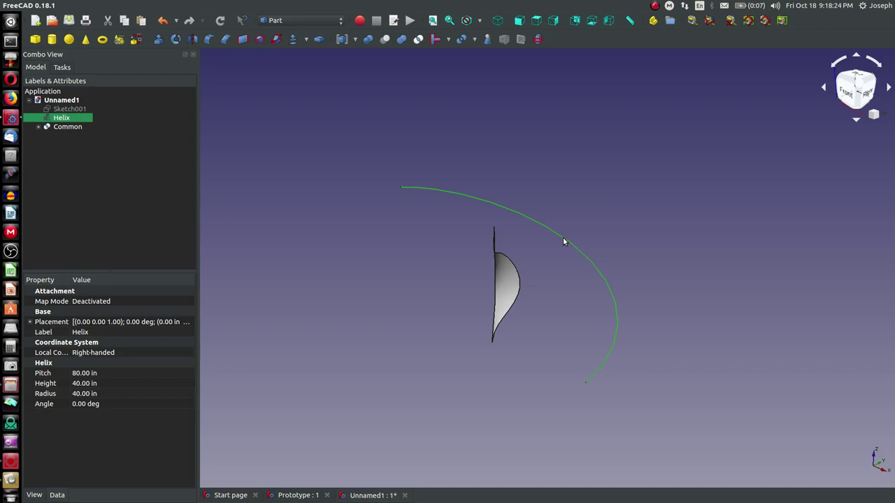
key("space")
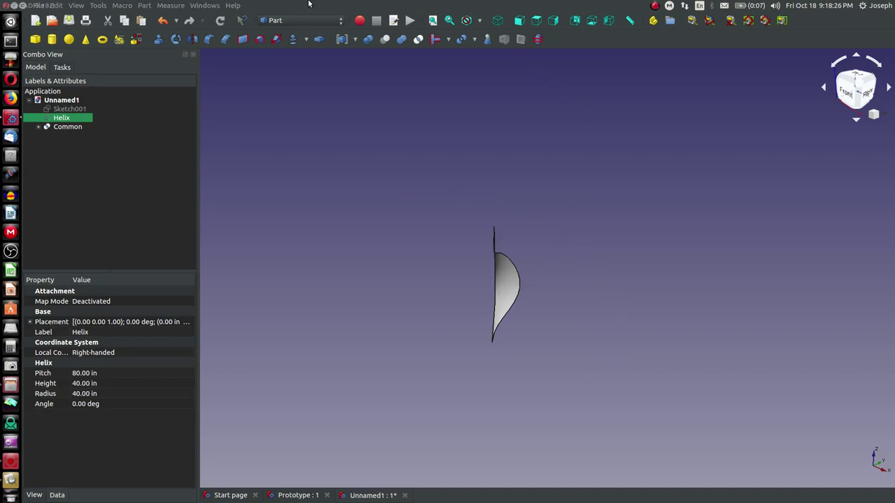
Switch to the Sketcher workbench and create a new unattached sketch on the XY-Plane with 0.00 in offset
left_click(300, 20)
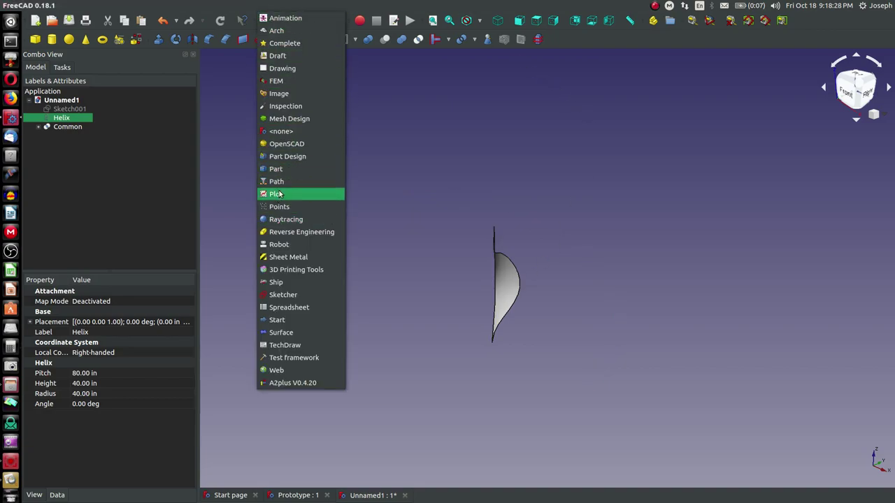
left_click(279, 294)
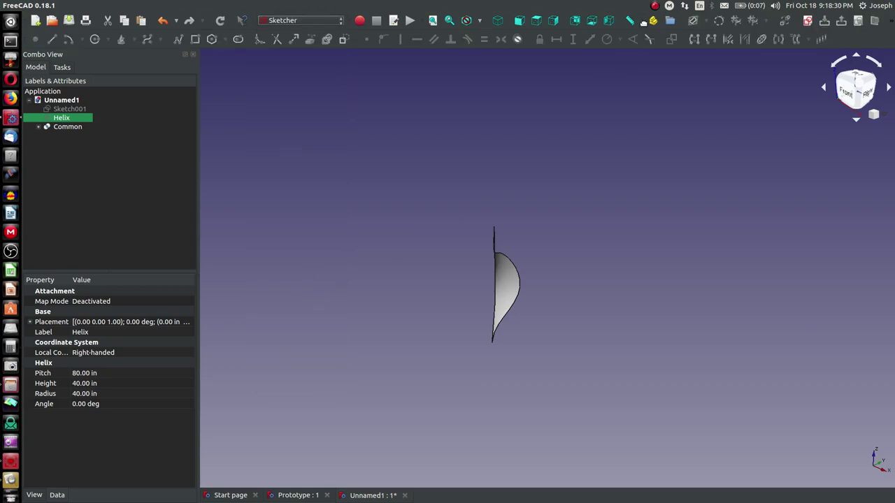
left_click(803, 21)
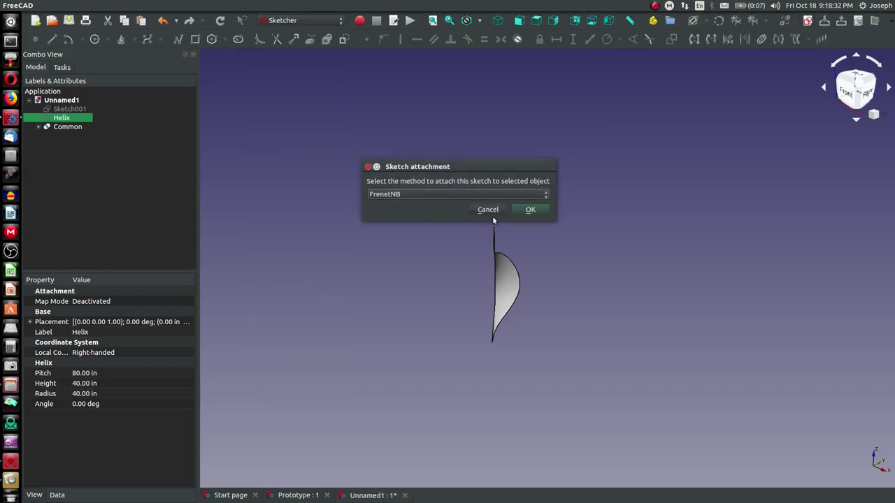
left_click(487, 209)
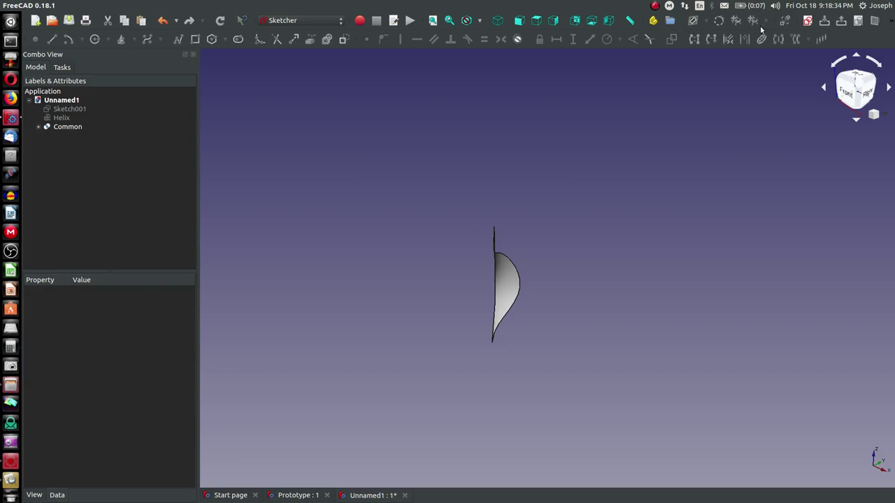
left_click(805, 21)
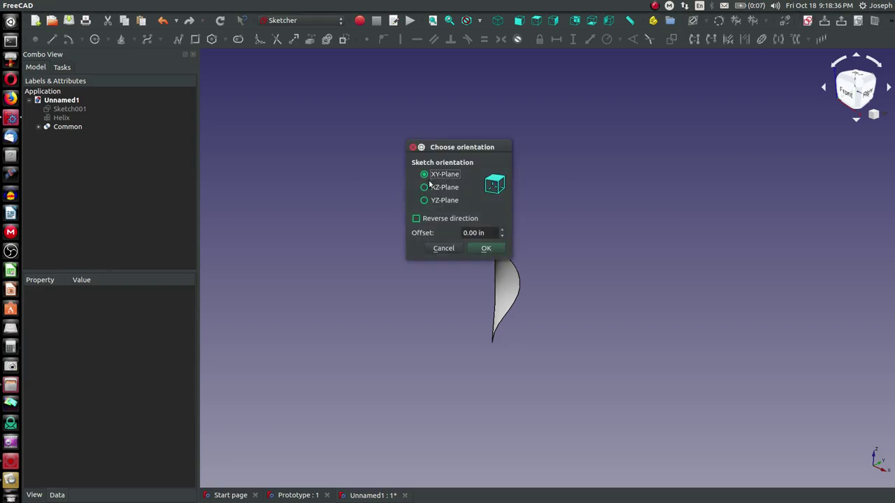
left_click(481, 249)
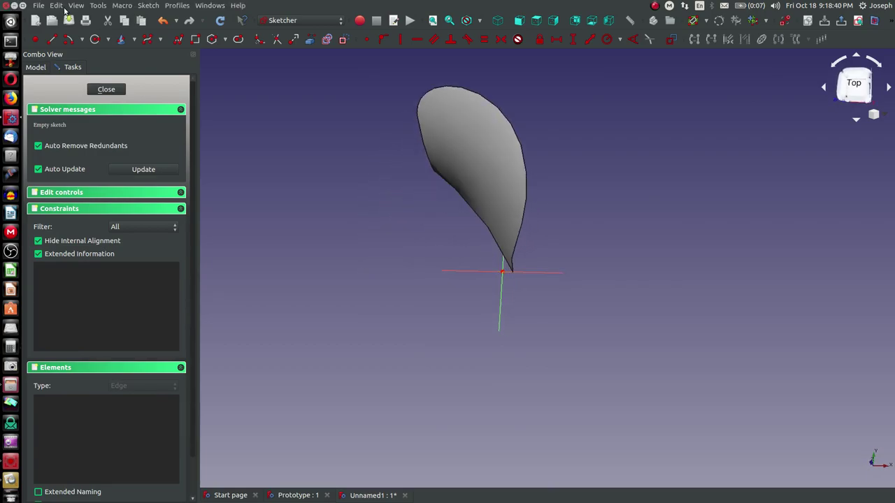
Draw a hexagon about 2.5 in across flats just below the horizontal axis and constrain its upper edge horizontal
left_click(211, 40)
left_click(521, 286)
left_click(541, 286)
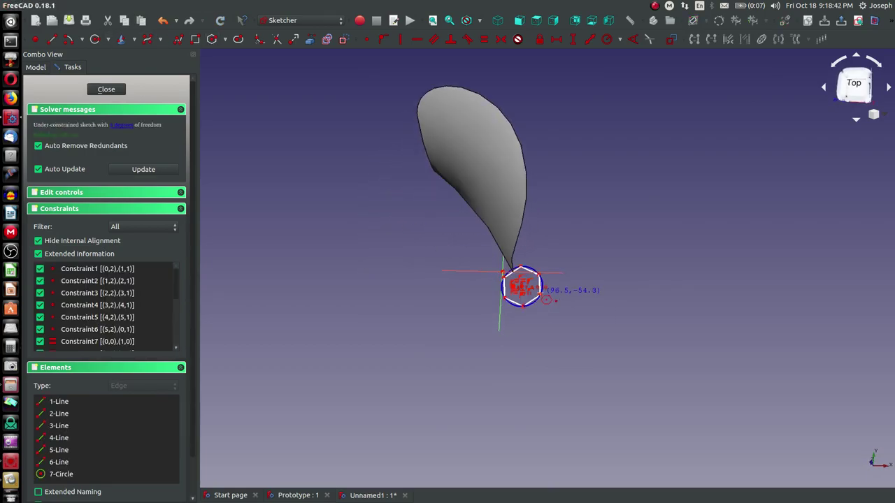
scroll(531, 286, "up", 5)
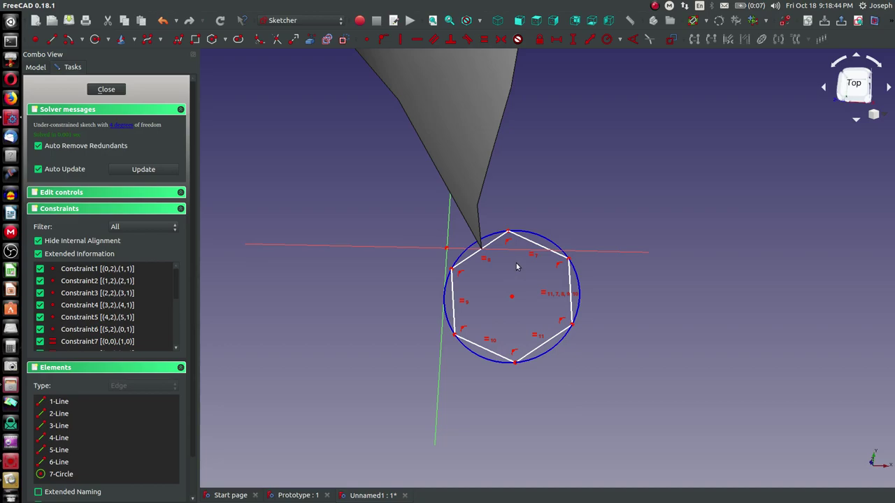
left_click(535, 246)
key("h")
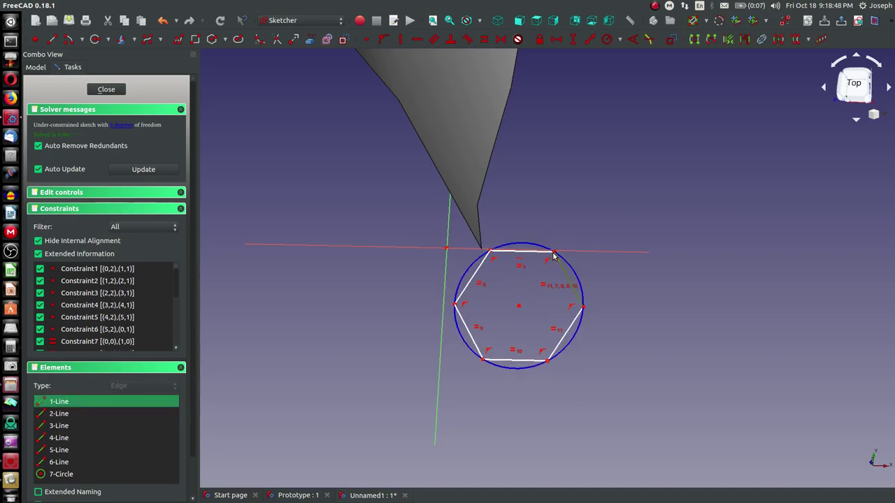
left_click_drag(553, 252, 528, 299)
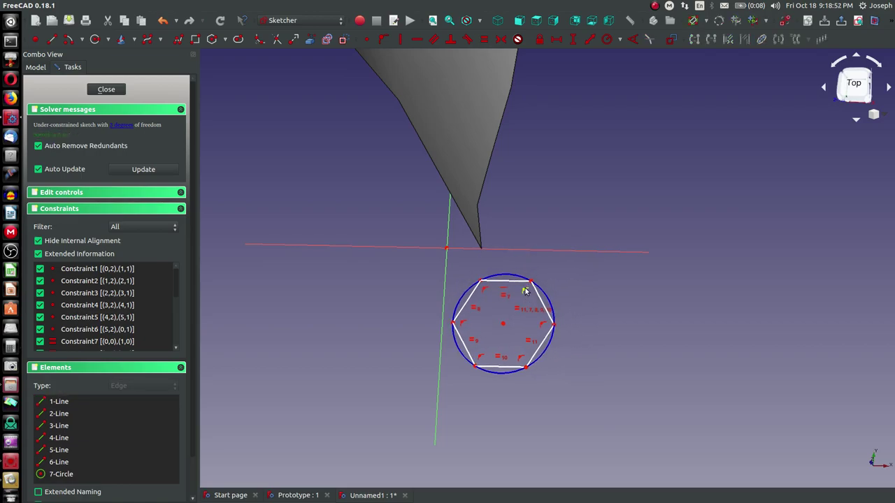
Constrain the vertical distance between the hexagon's upper and lower corners to 0.5 in
left_click(533, 285)
key("h")
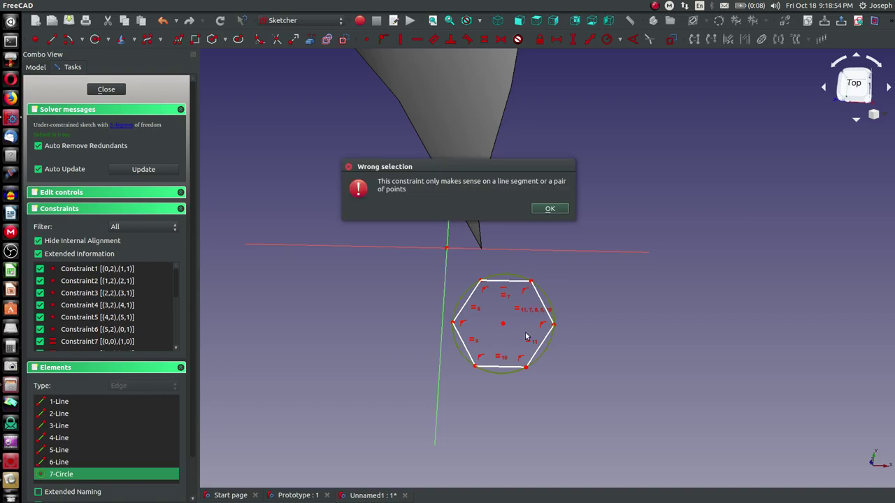
left_click(549, 208)
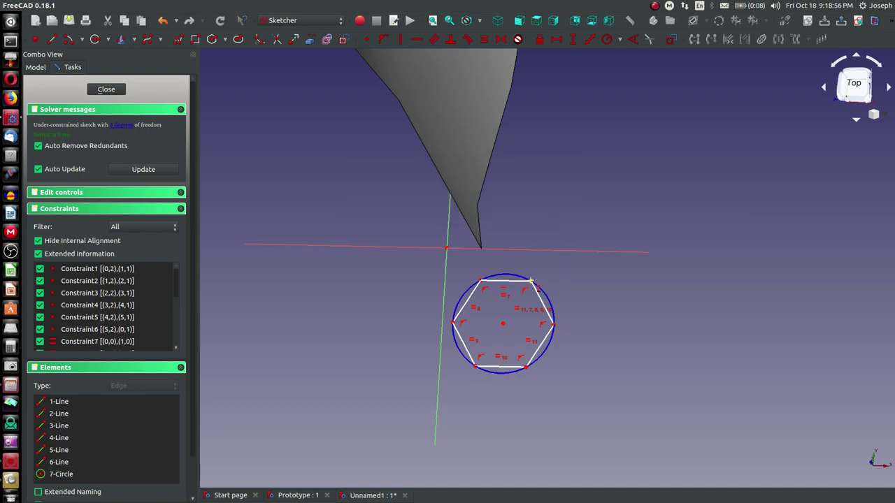
left_click(532, 281)
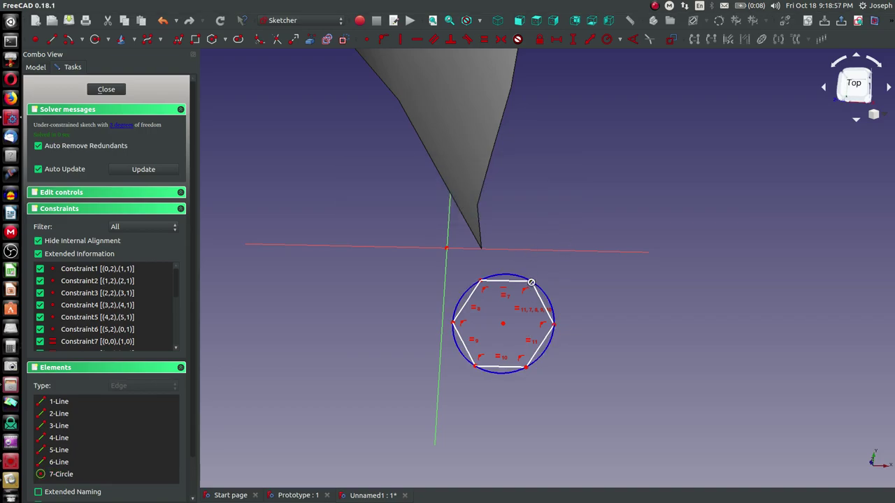
left_click(526, 367)
key("i")
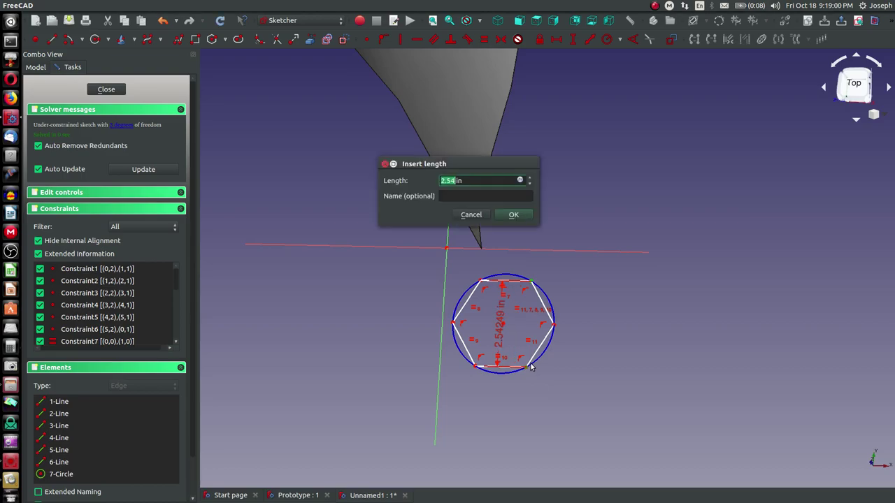
type(".5")
key("Return")
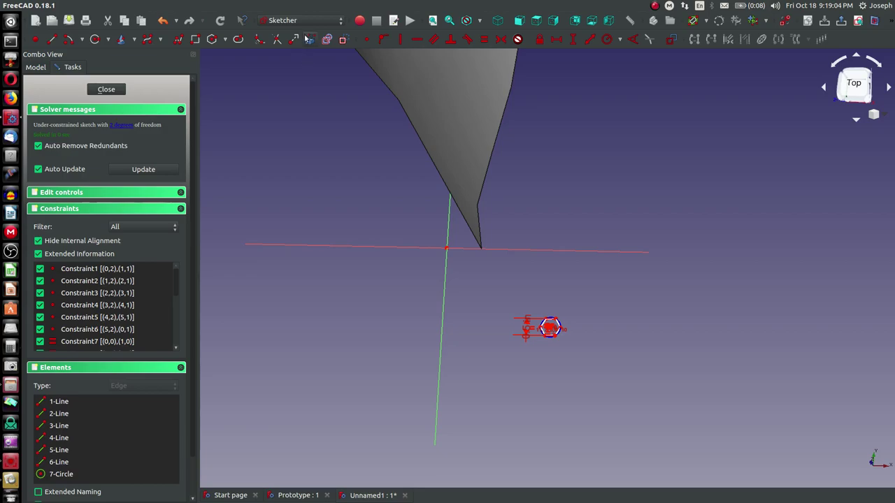
Link the surface's tip as external geometry, make the hexagon's centre coincident with it, and close the sketch
scroll(484, 253, "up", 3)
scroll(485, 254, "up", 1)
scroll(503, 282, "down", 2)
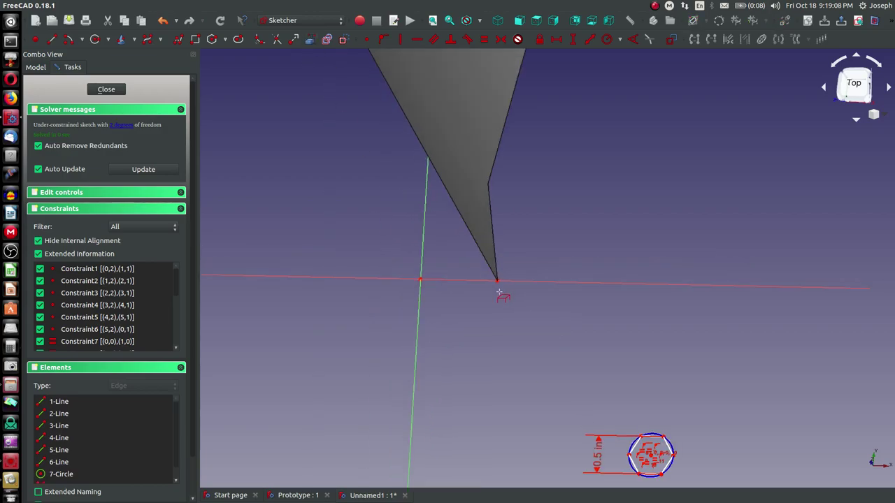
left_click(650, 454)
left_click(497, 282)
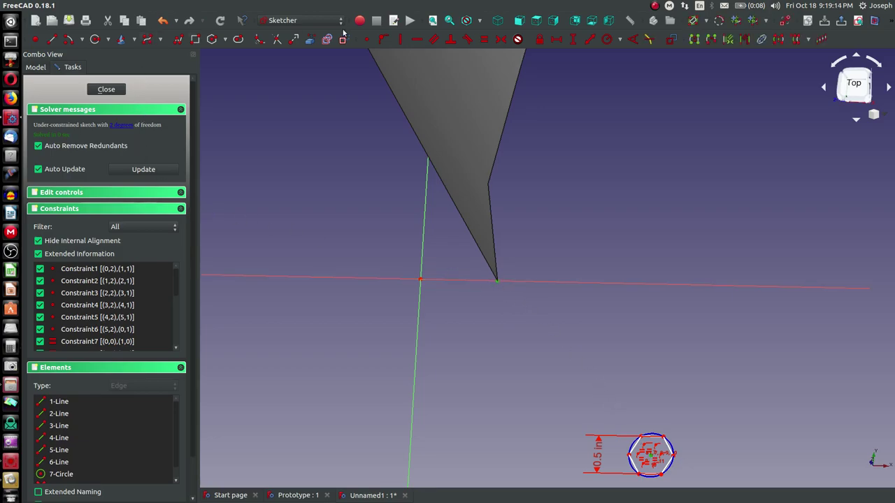
left_click(366, 39)
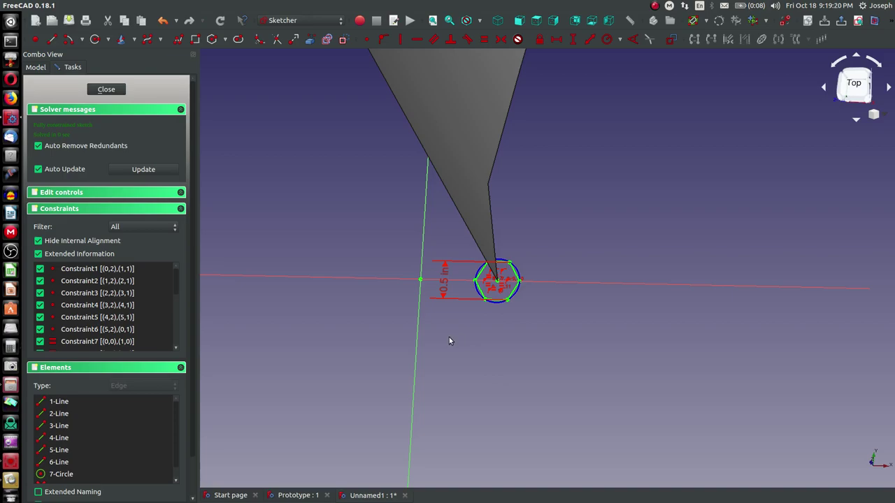
scroll(449, 337, "down", 5)
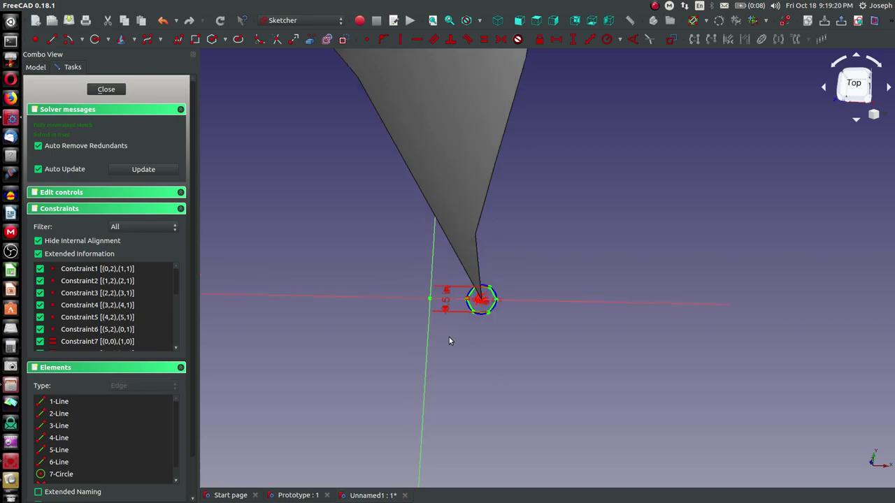
left_click(119, 90)
Switch to the Part workbench and start a Sweep with the hexagon sketch, Sketch003, as its profile
middle_click_drag(608, 265, 655, 270)
scroll(653, 279, "up", 3)
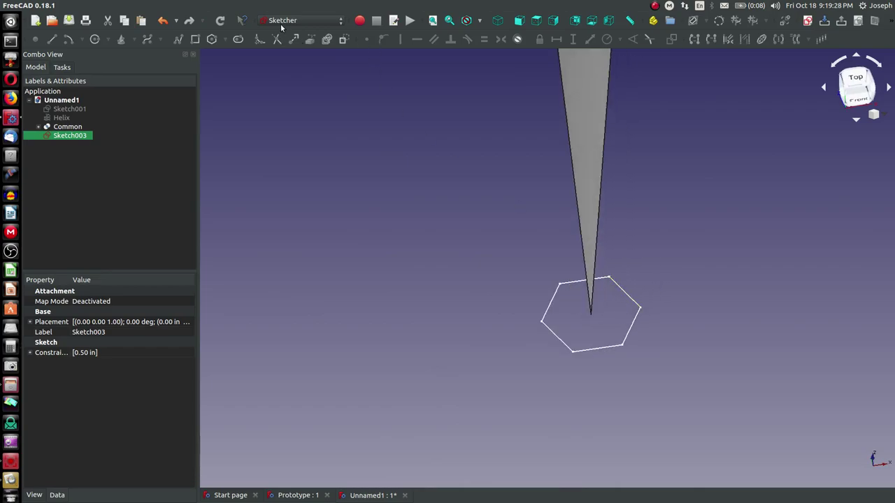
left_click(325, 24)
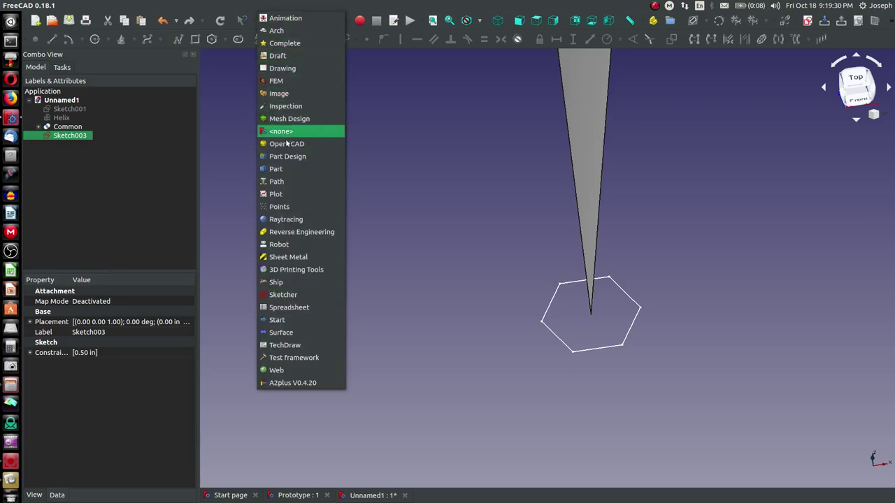
left_click(292, 170)
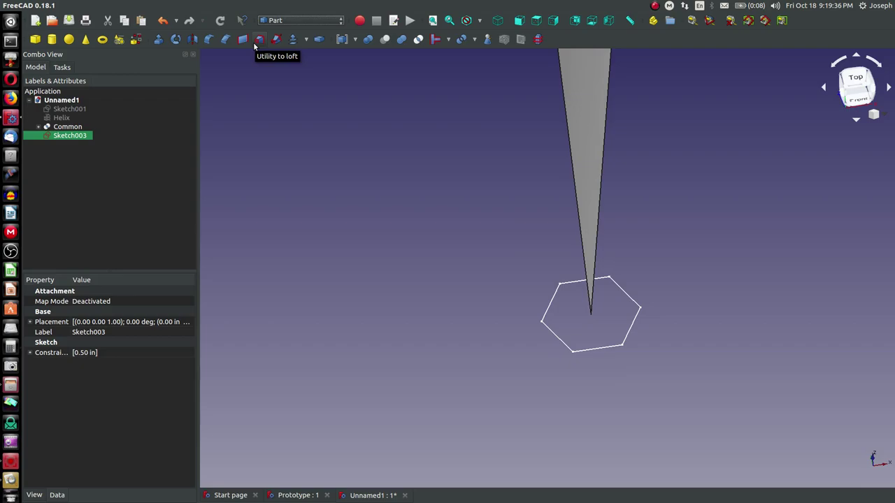
left_click(276, 39)
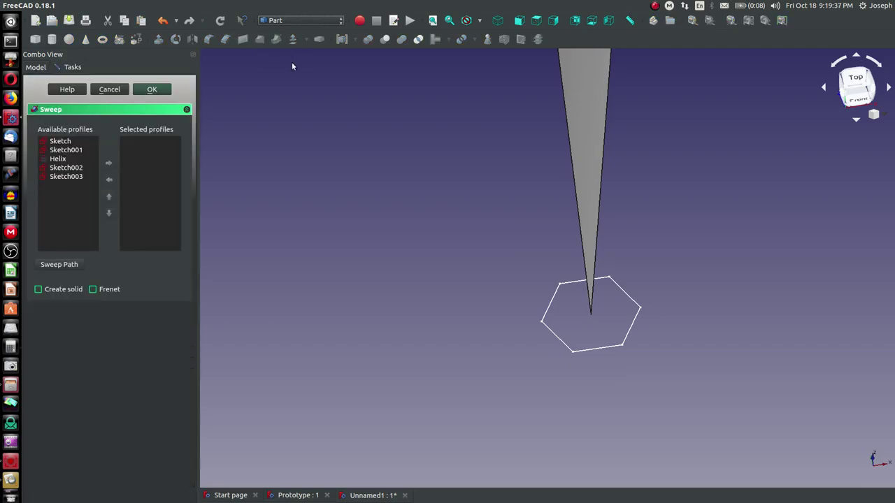
left_click(62, 177)
left_click(108, 164)
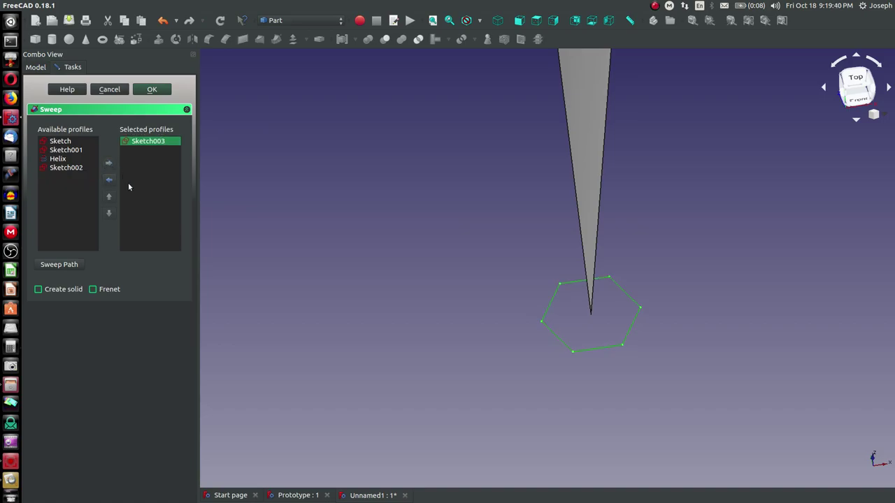
Use the surface's outer spiral edge as the sweep path and create the sweep with Create solid and Frenet enabled
left_click(56, 264)
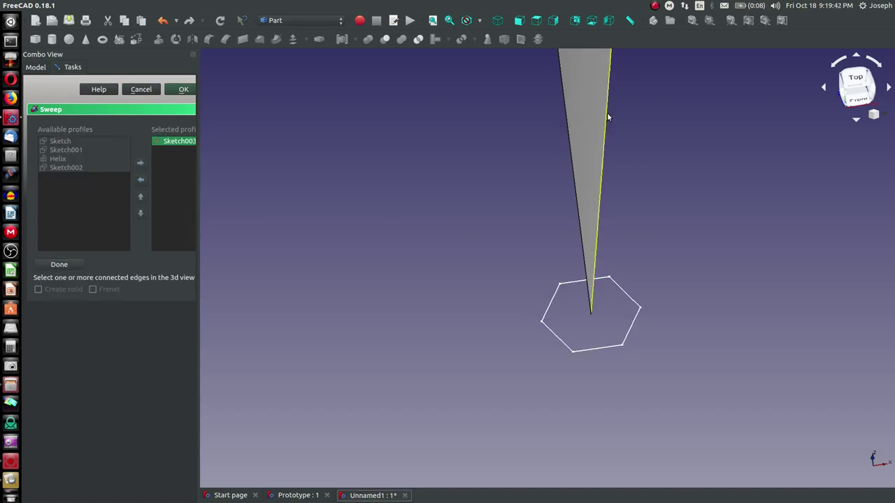
left_click(596, 151)
scroll(594, 160, "down", 5)
scroll(594, 139, "up", 3)
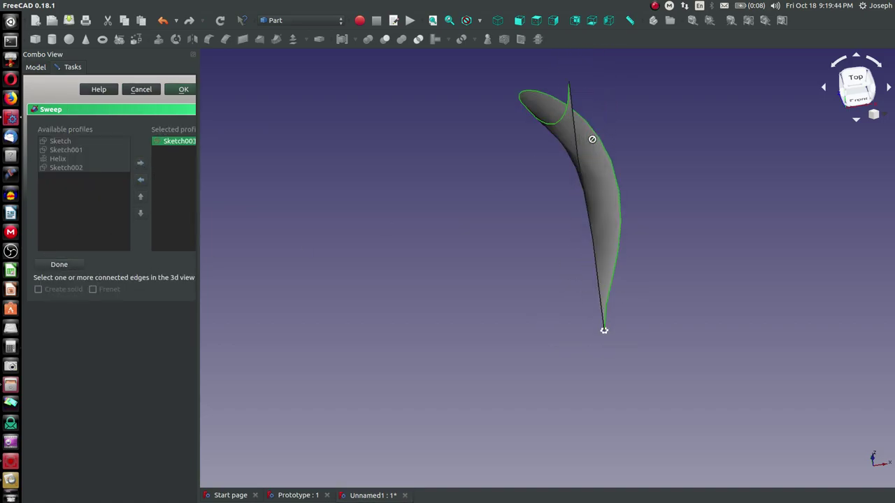
left_click(56, 265)
left_click(39, 290)
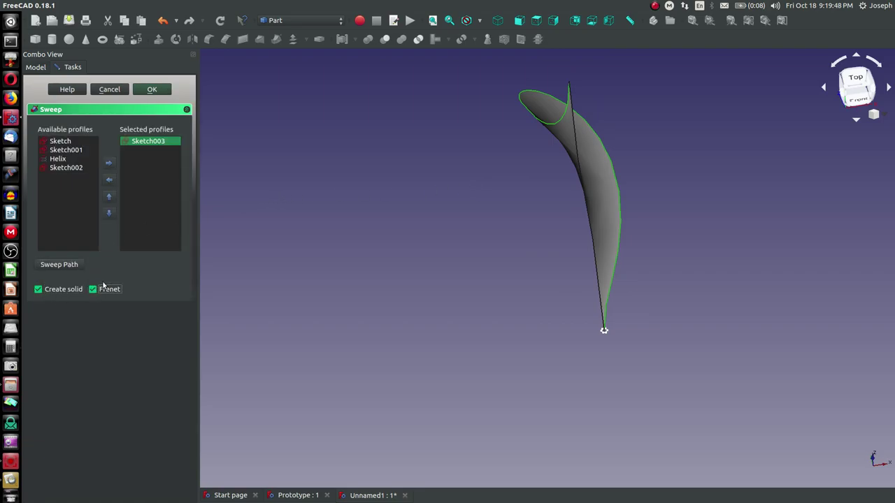
left_click(151, 89)
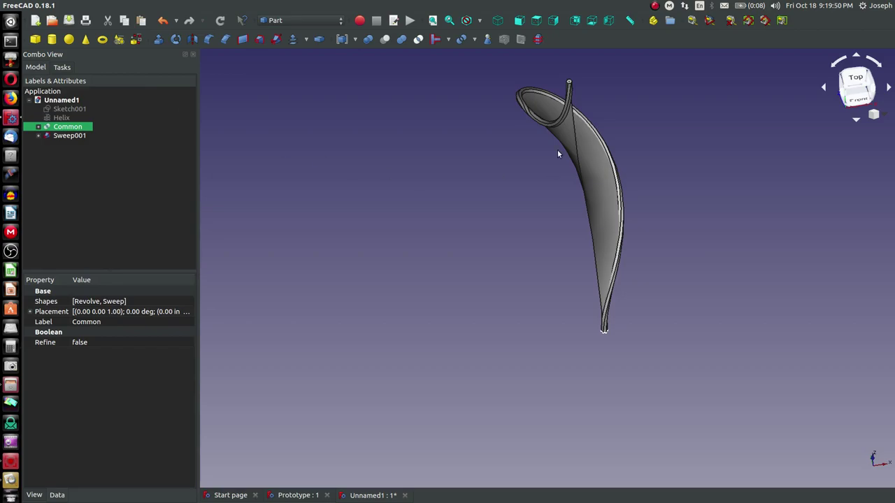
Hide the intersected Common surface and inspect the swept spiral bar on its own
left_click(587, 155)
key("space")
middle_click_drag(582, 156, 507, 193)
scroll(506, 193, "up", 5)
scroll(507, 156, "down", 5)
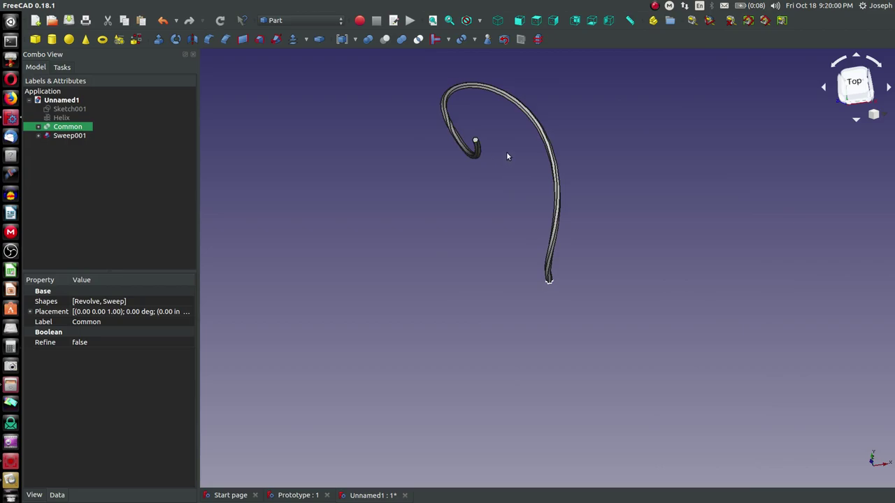
mouse_move(508, 156)
middle_mouse_down()
mouse_move(508, 134)
mouse_move(517, 161)
middle_mouse_up()
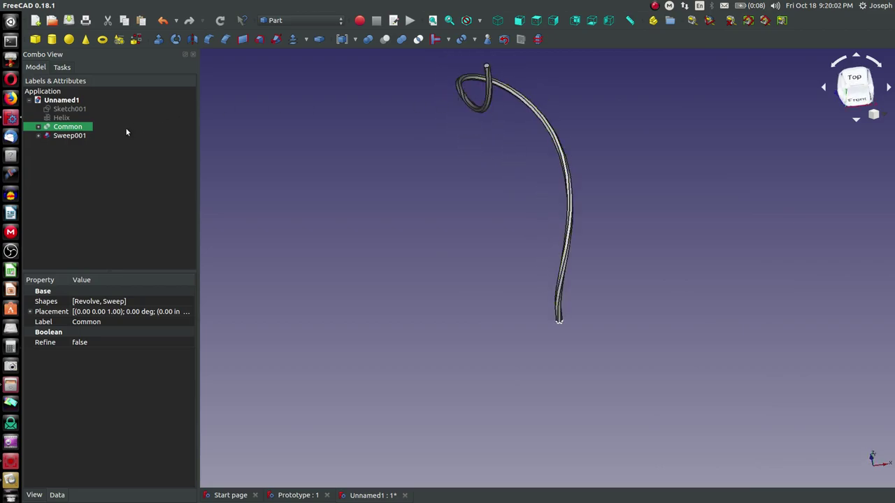
Set the spiral bar sweep's Frenet property to false and check the bar's shape
left_click(66, 136)
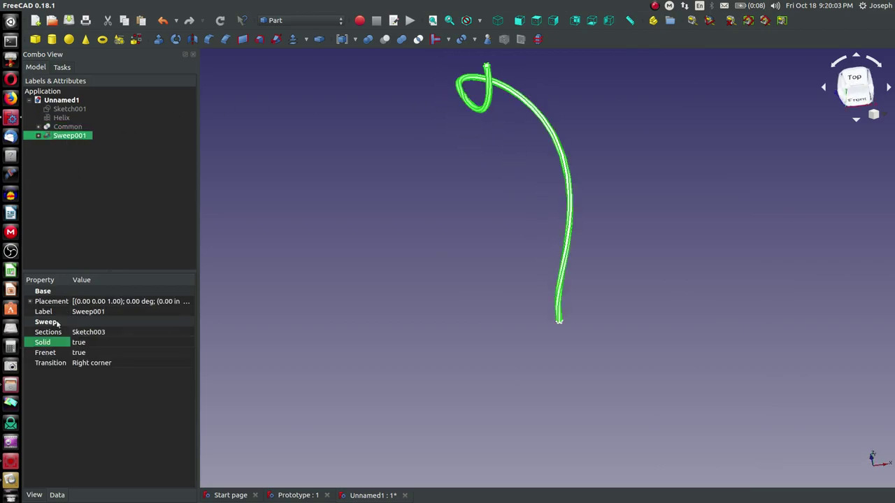
left_click(68, 355)
left_click(84, 353)
left_click(87, 352)
left_click(373, 253)
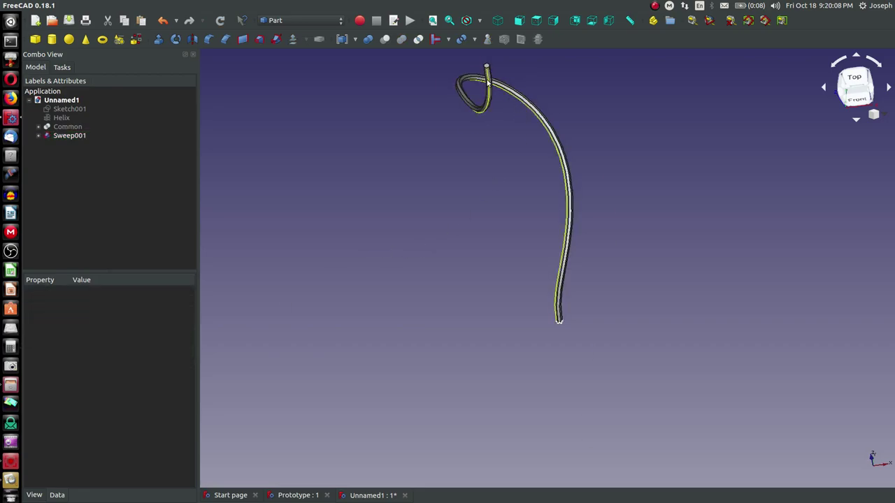
scroll(488, 89, "up", 3)
scroll(488, 89, "down", 2)
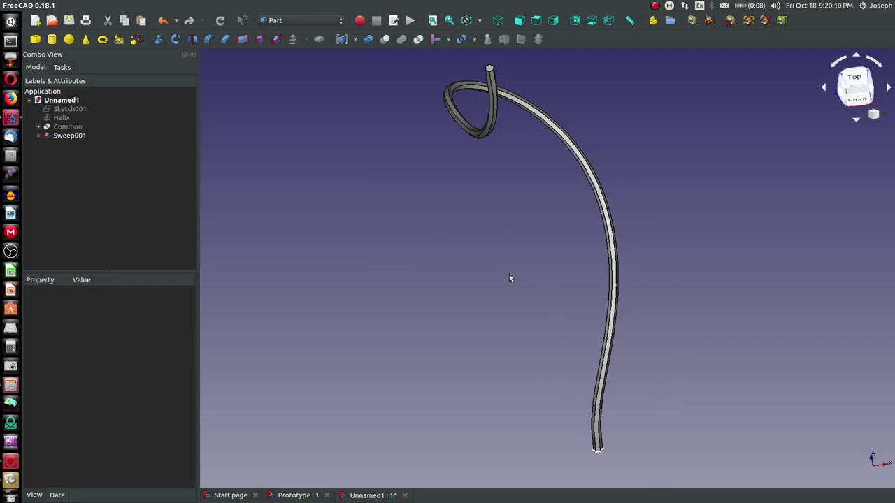
scroll(509, 274, "down", 2)
middle_click_drag(520, 290, 490, 162)
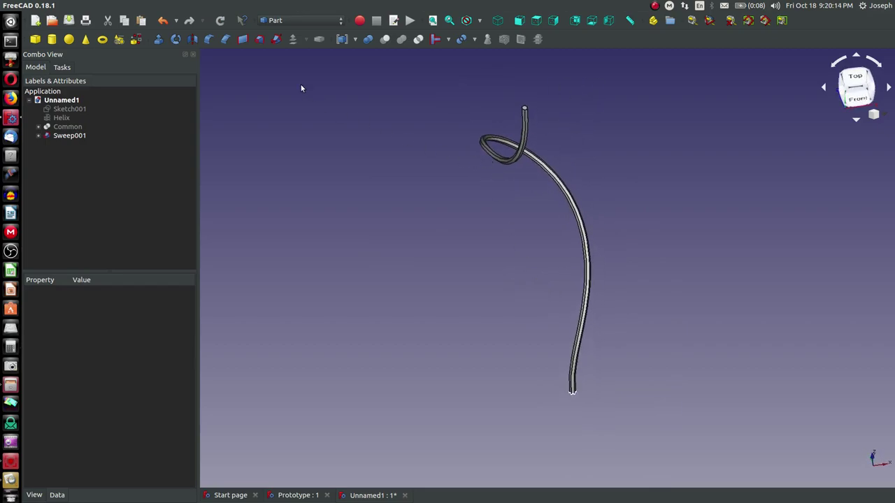
Switch to the Draft workbench and try to start an array without a selected object, closing the task
left_click(313, 22)
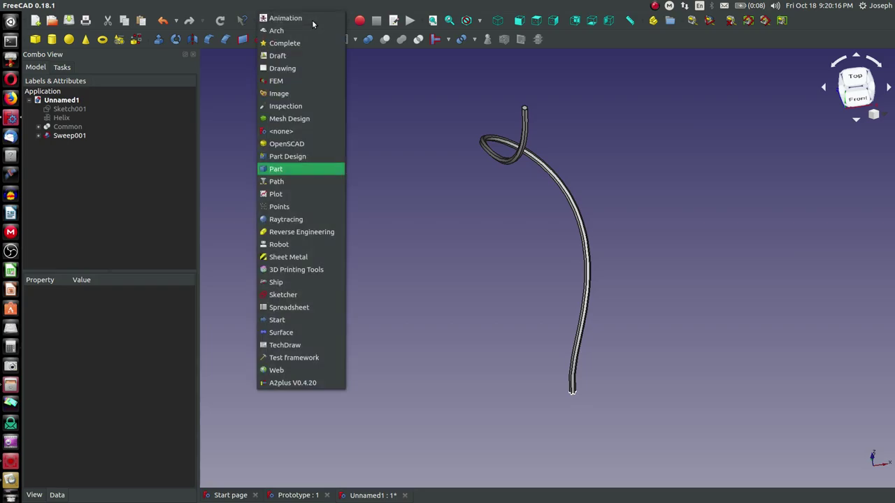
left_click(294, 56)
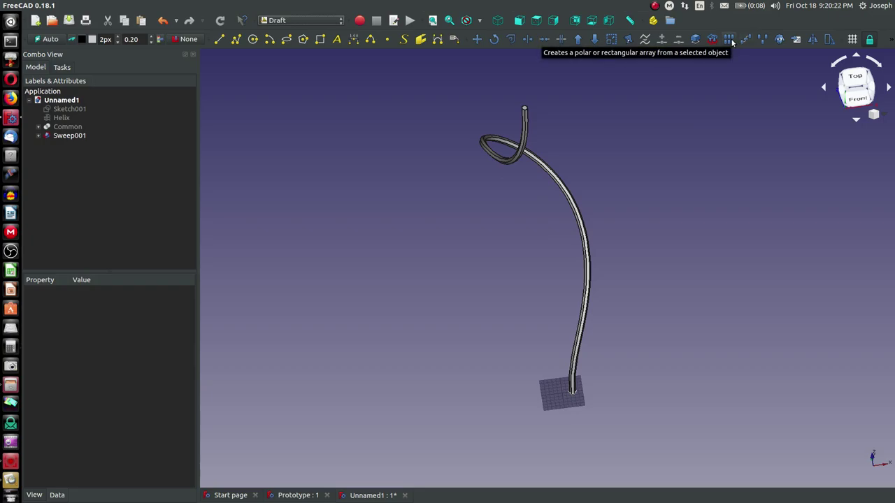
left_click(730, 41)
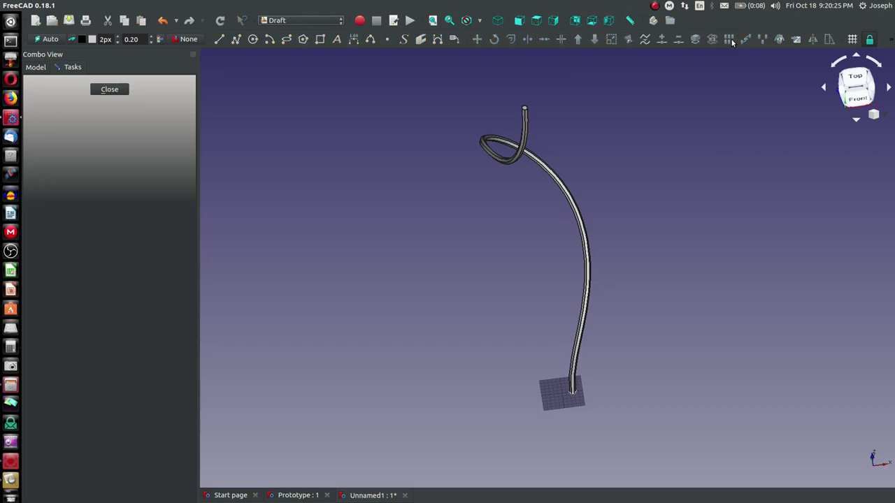
left_click(111, 89)
Delete the spiral bar sweep and undo the deletion
left_click(68, 136)
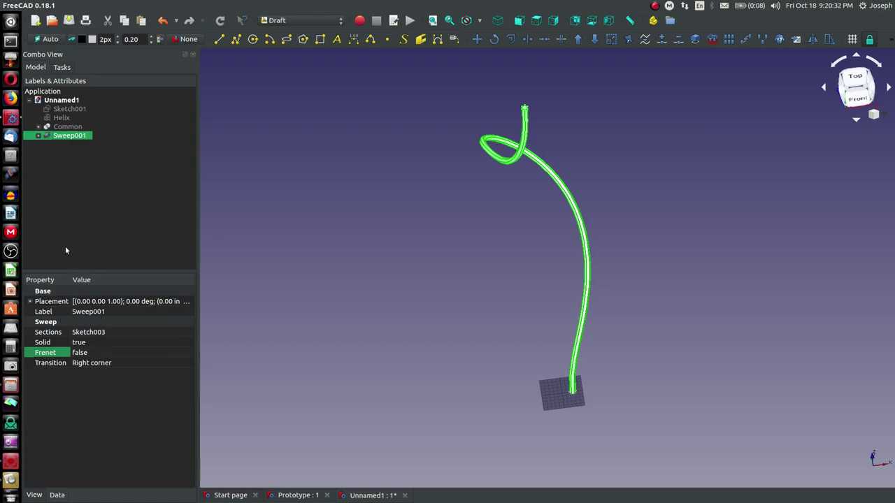
right_click(57, 135)
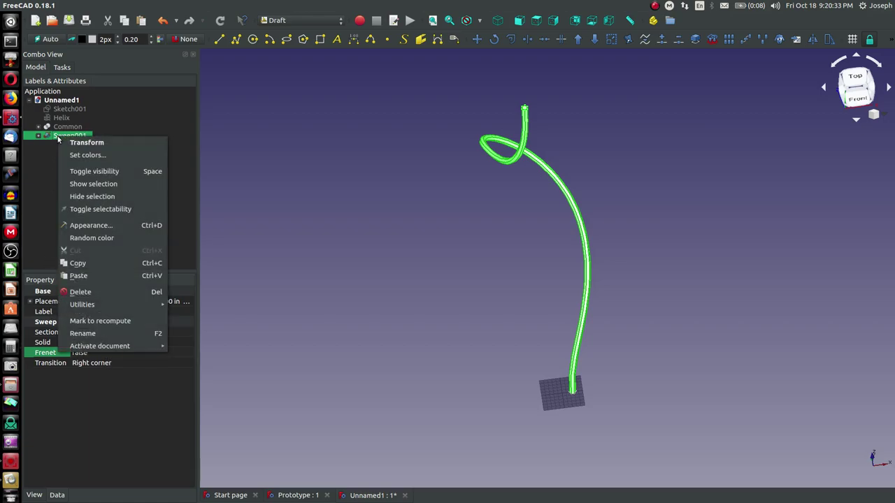
left_click(76, 289)
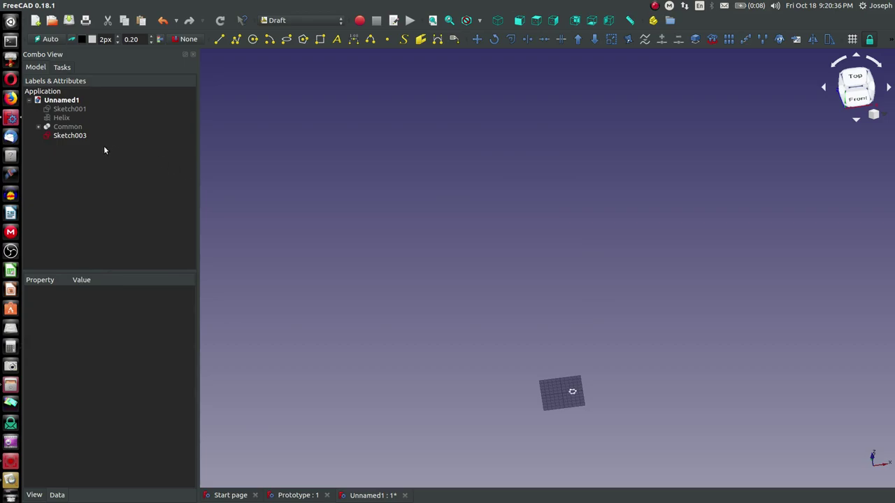
key("ctrl+z")
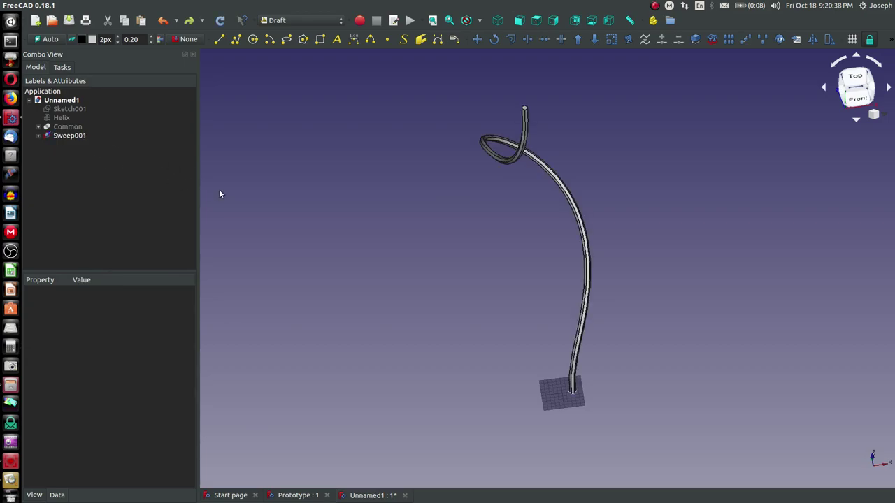
Create a Draft array of the spiral bar, with its array type set to polar and its number of copies to 10
left_click(70, 136)
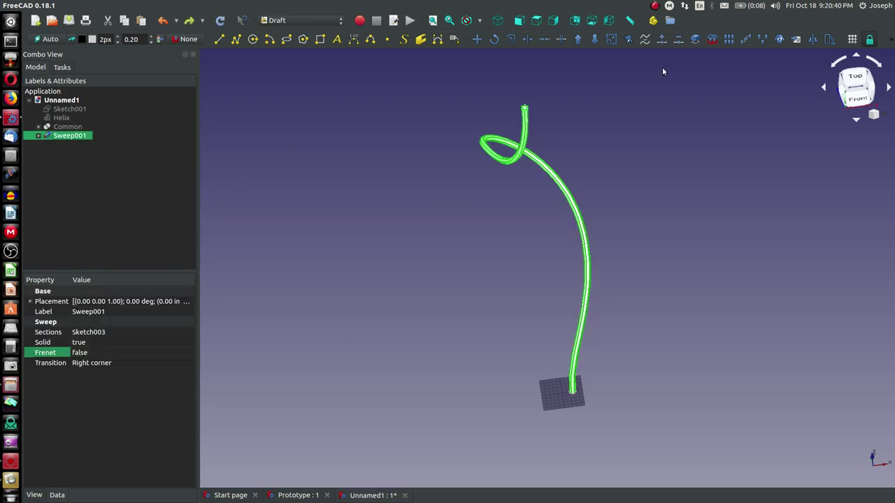
left_click(728, 40)
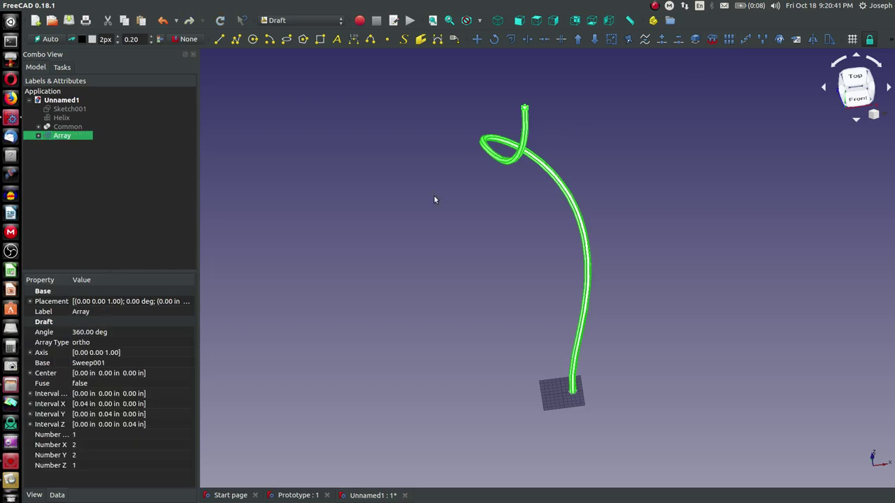
left_click(89, 344)
left_click(90, 346)
left_click(92, 355)
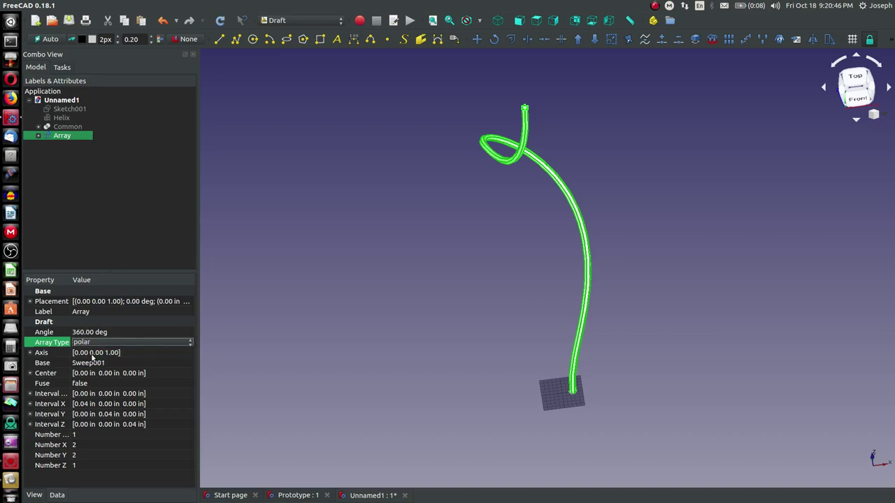
left_click(81, 435)
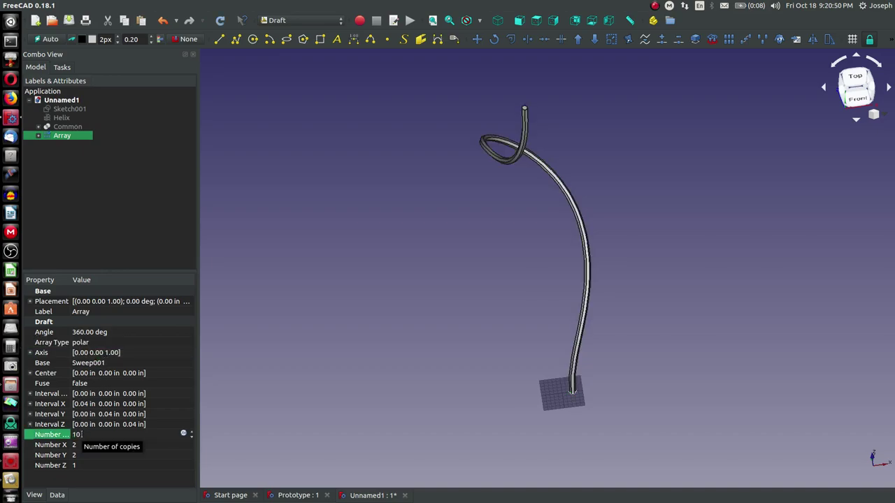
left_click(109, 237)
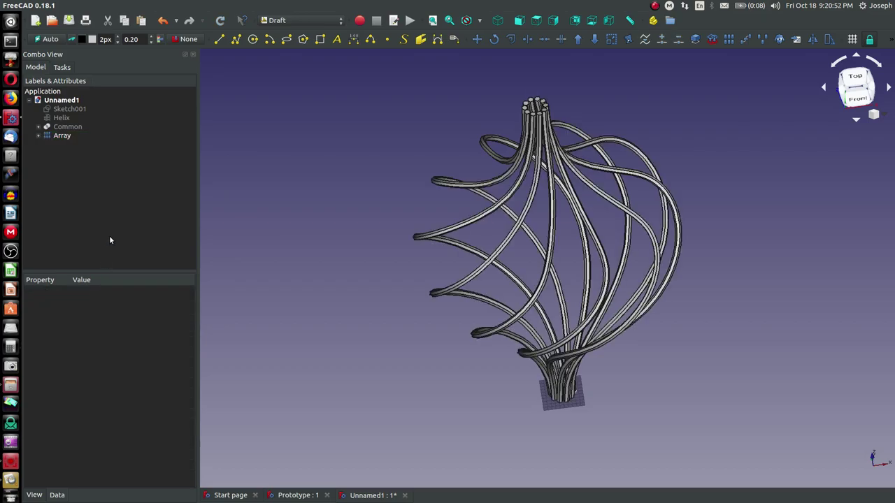
Examine the finished cage of spiral bars up close and from different angles
scroll(557, 102, "down", 5)
scroll(557, 103, "up", 5)
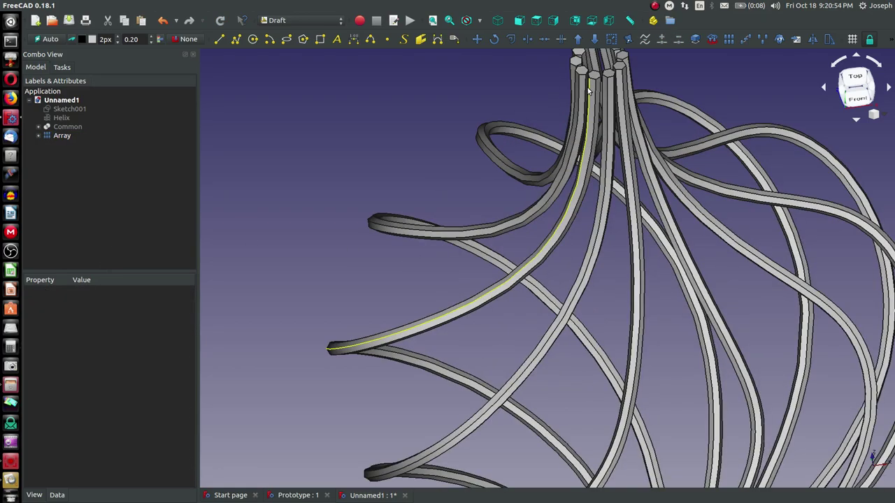
middle_click_drag(574, 98, 646, 158)
scroll(615, 150, "down", 4)
scroll(647, 160, "up", 3)
scroll(647, 159, "down", 3)
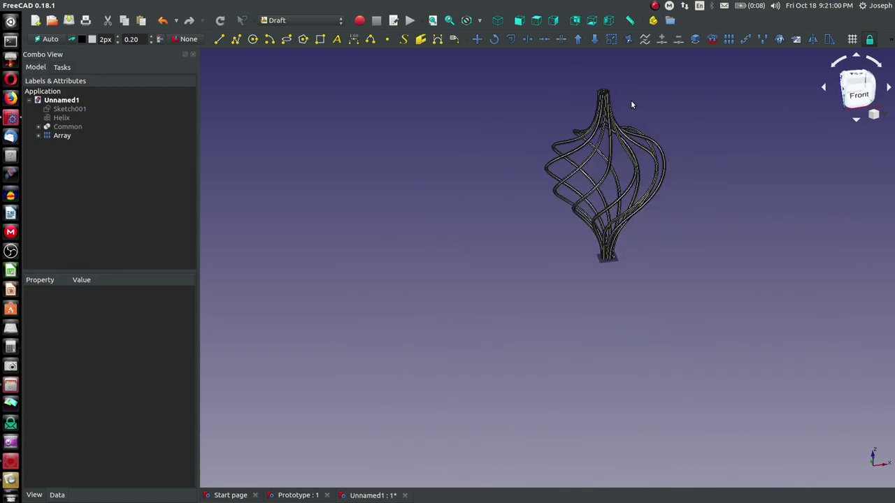
middle_click_drag(631, 100, 507, 299)
middle_click_drag(445, 216, 479, 188)
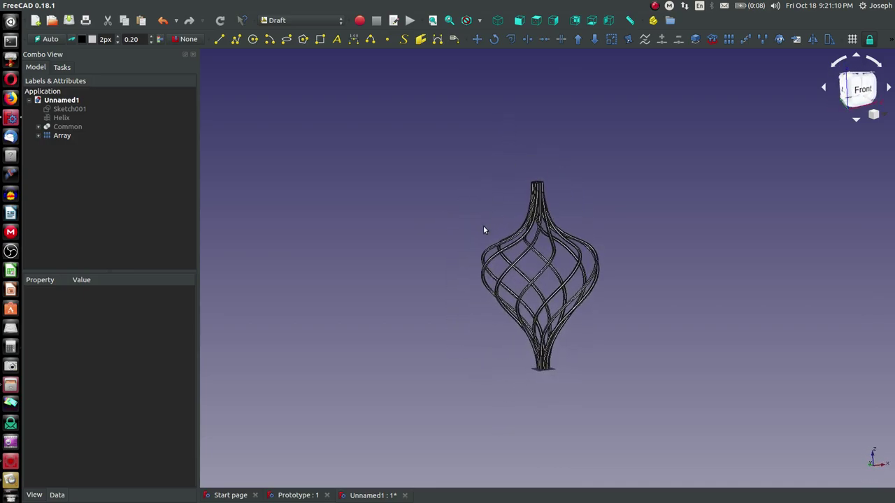